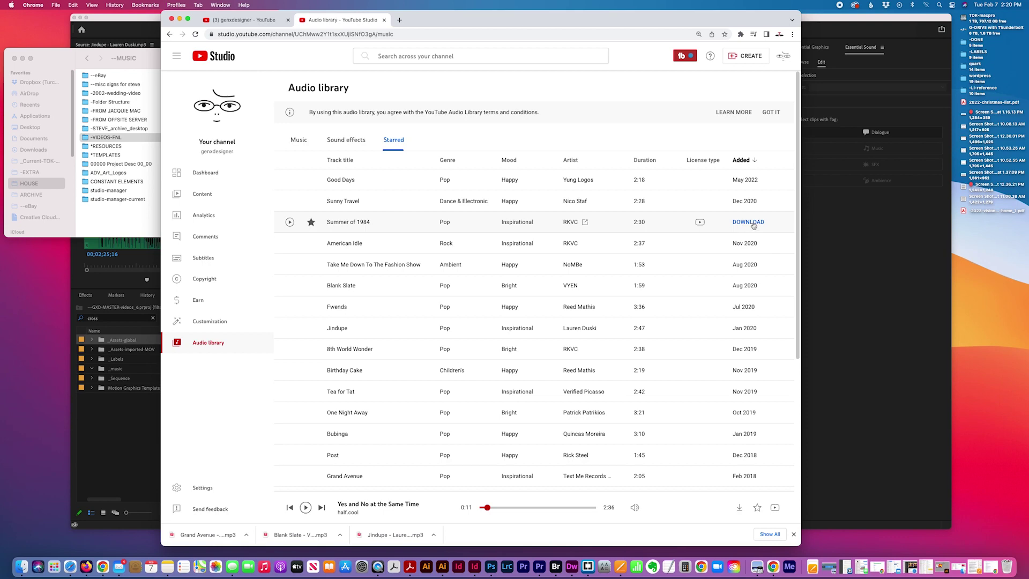
- Minimize the browser and Finder windows to switch to Premiere Pro, and clear the project filter to list the _music bin's tracks
left_click(179, 19)
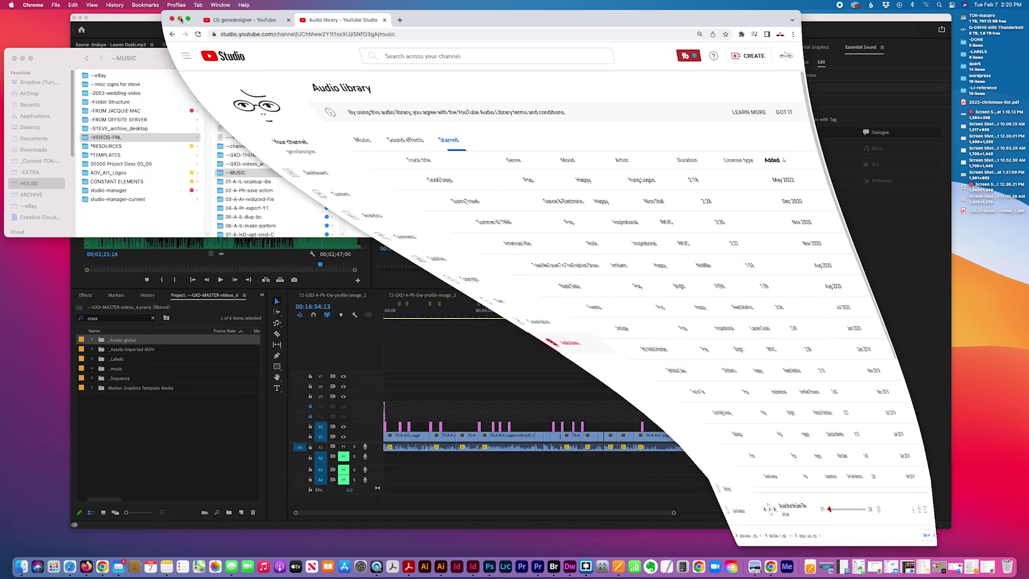
left_click(21, 58)
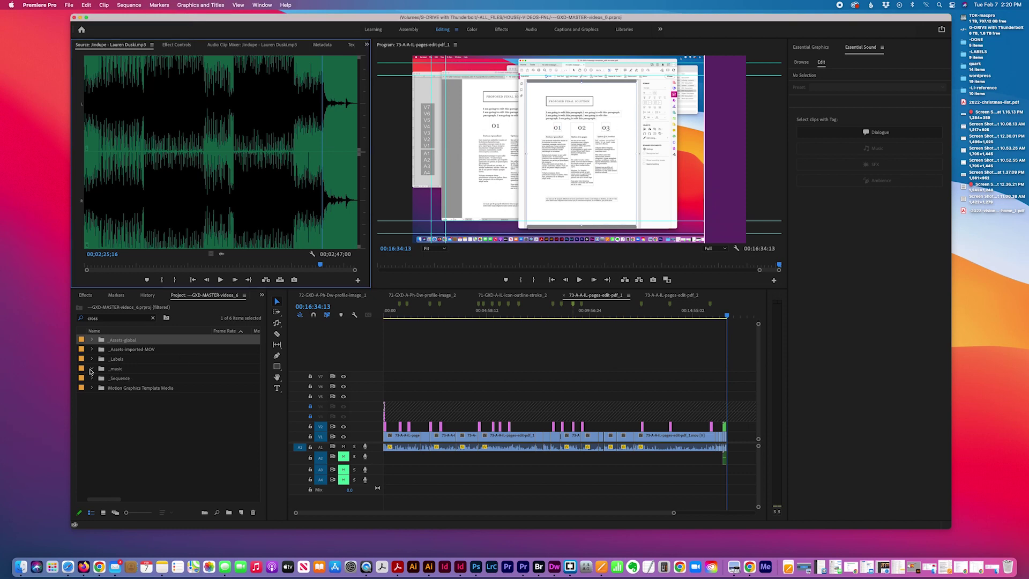
left_click(92, 371)
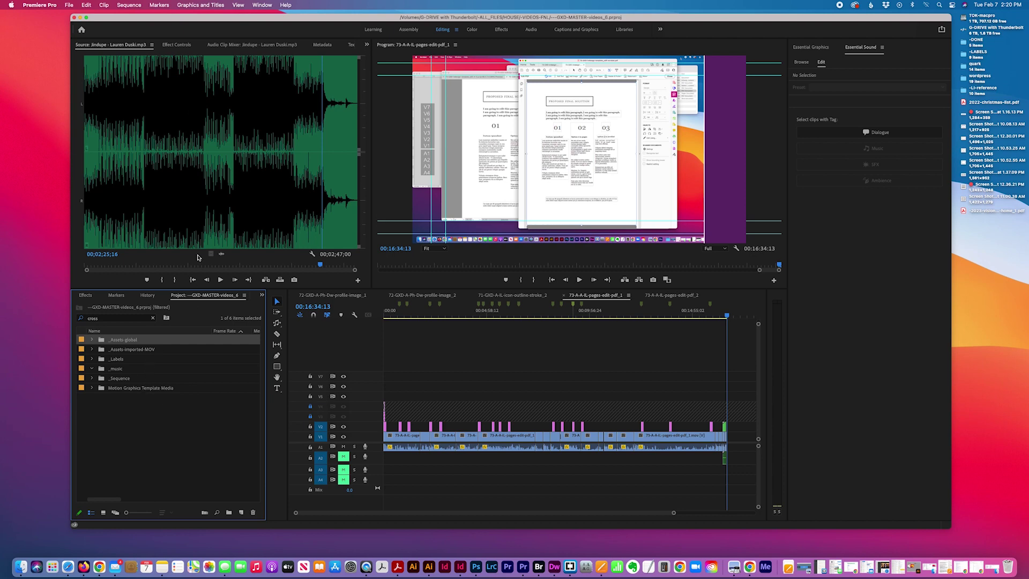
left_click(153, 318)
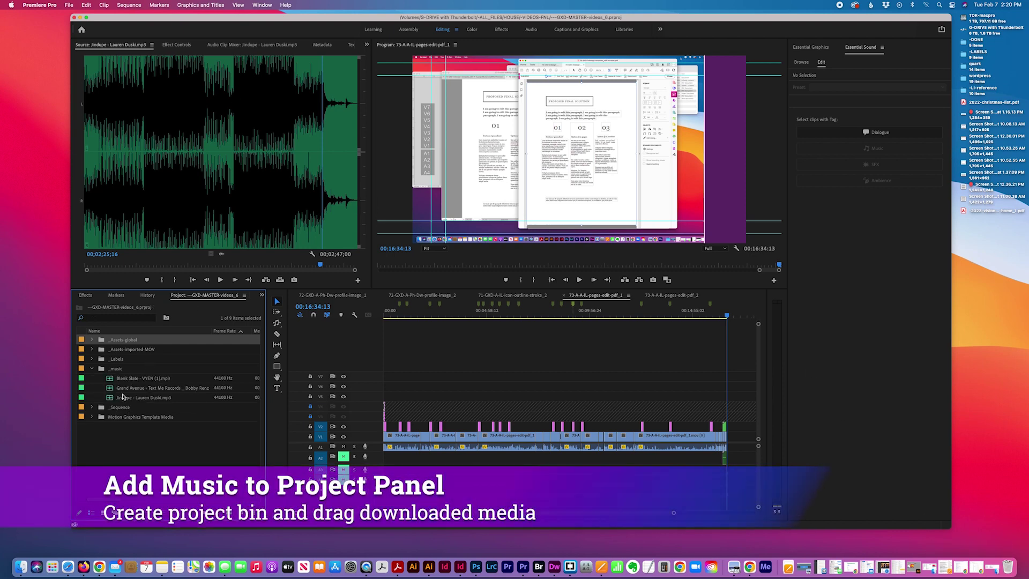
- Play the 73-A-A-IL-pages-edit-pdf_1 sequence from about 00:14:21 and again near 00:15:40 to listen to the voice audio
left_click_drag(695, 315, 681, 316)
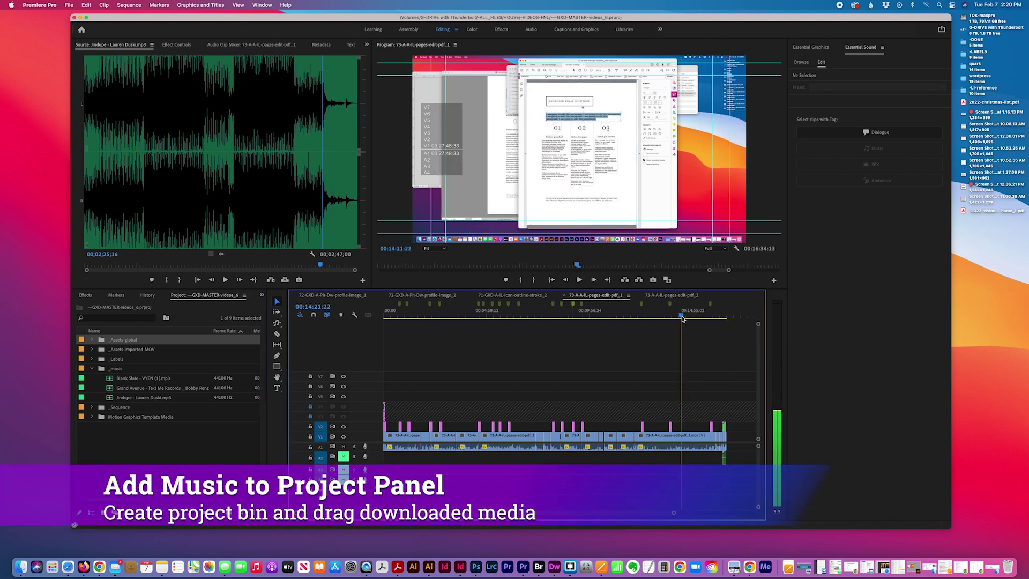
key("space")
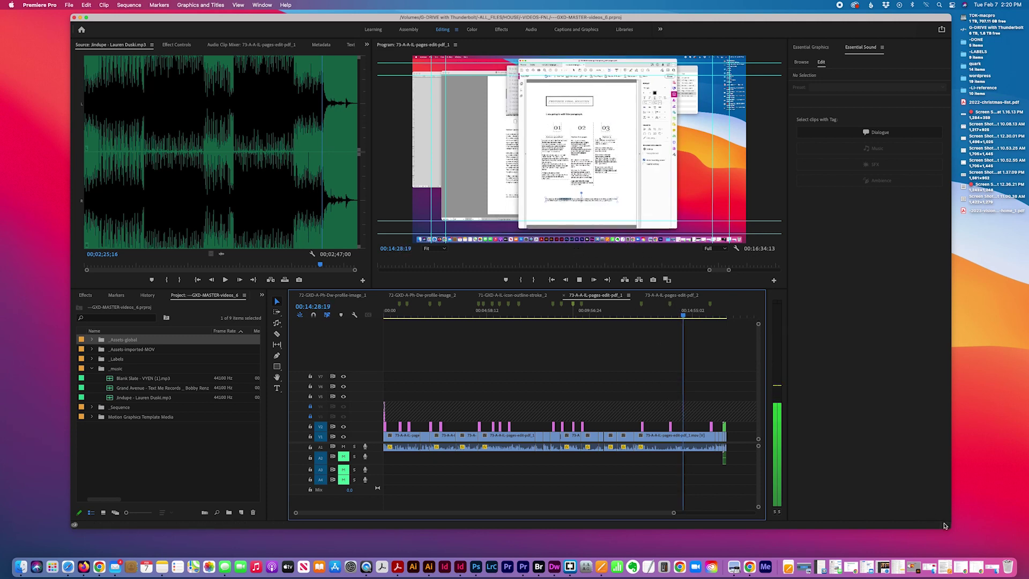
mouse_move(950, 527)
left_mouse_down()
mouse_move(992, 545)
mouse_move(957, 530)
left_mouse_up()
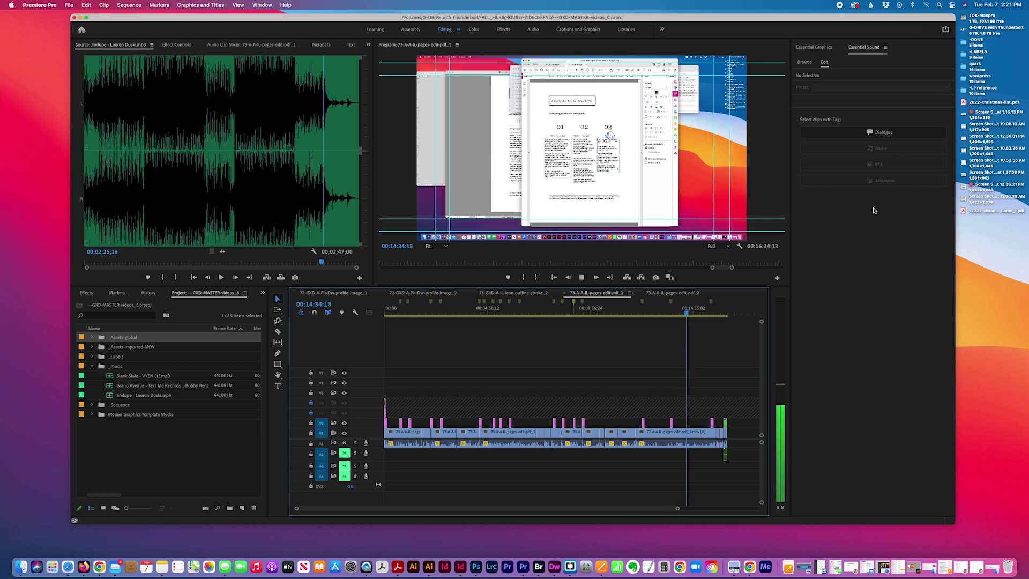
left_click(706, 313)
key("space")
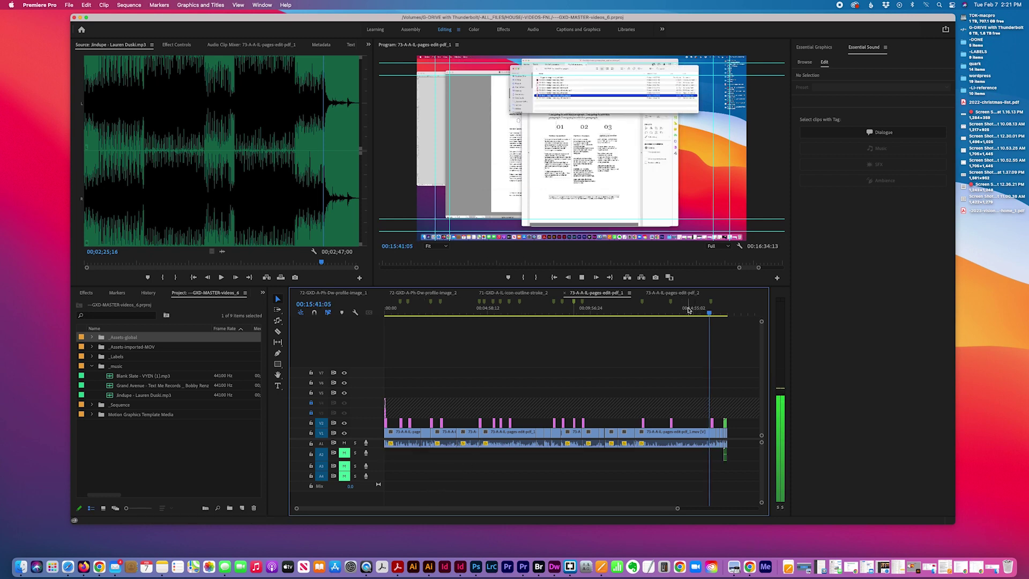
key("space")
left_click(151, 493)
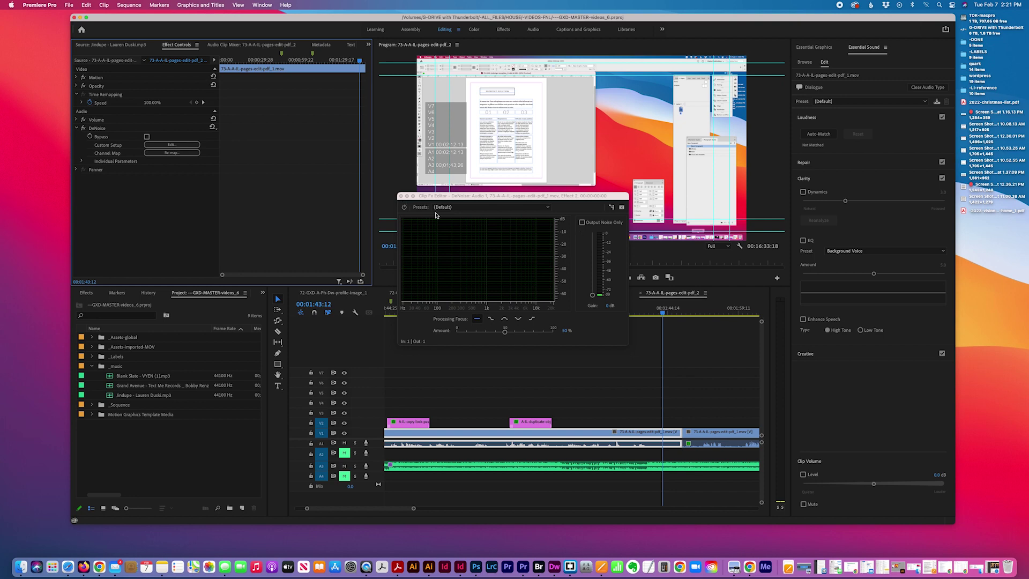
left_click(594, 297)
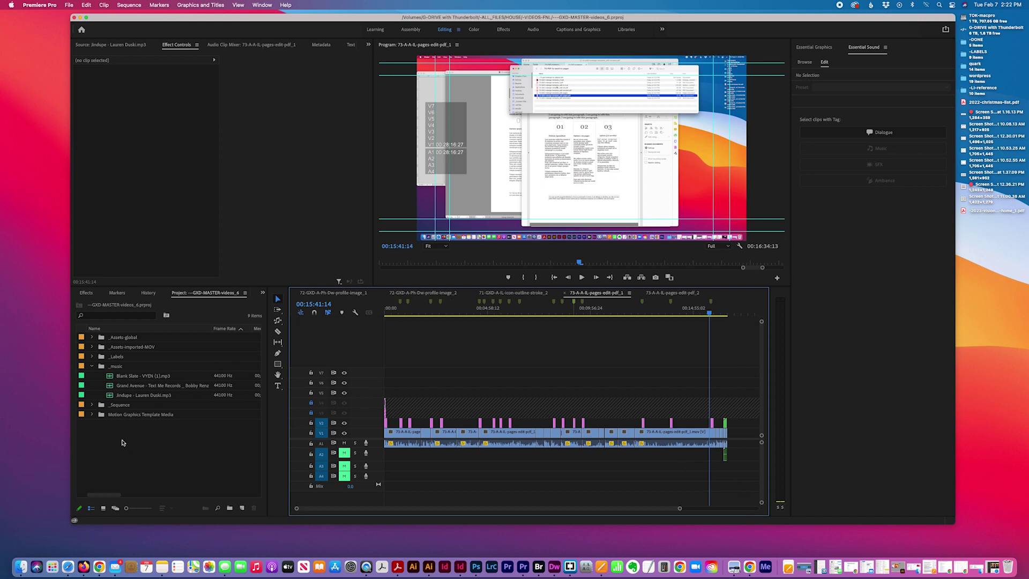
left_click(702, 444)
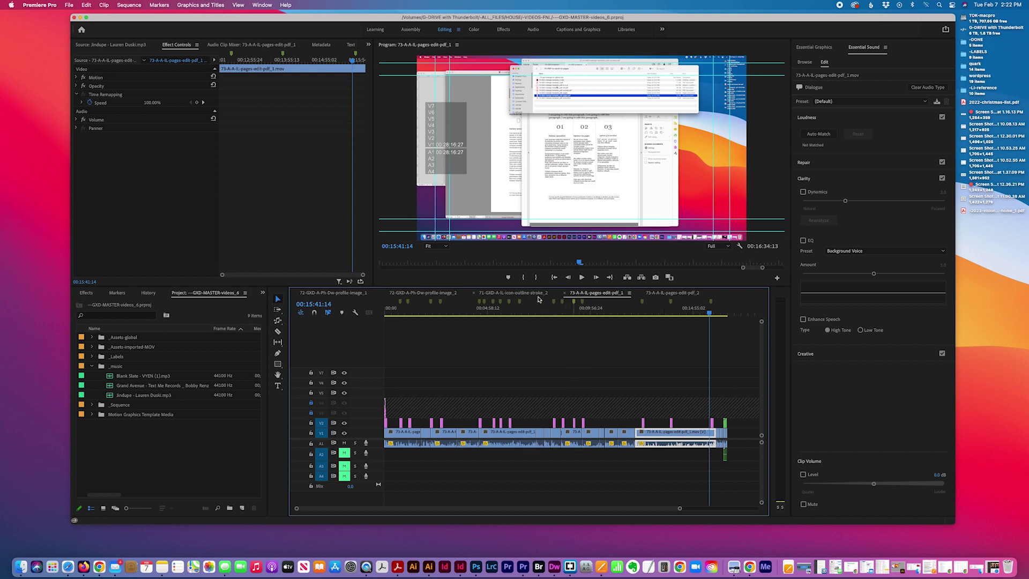
left_click(229, 298)
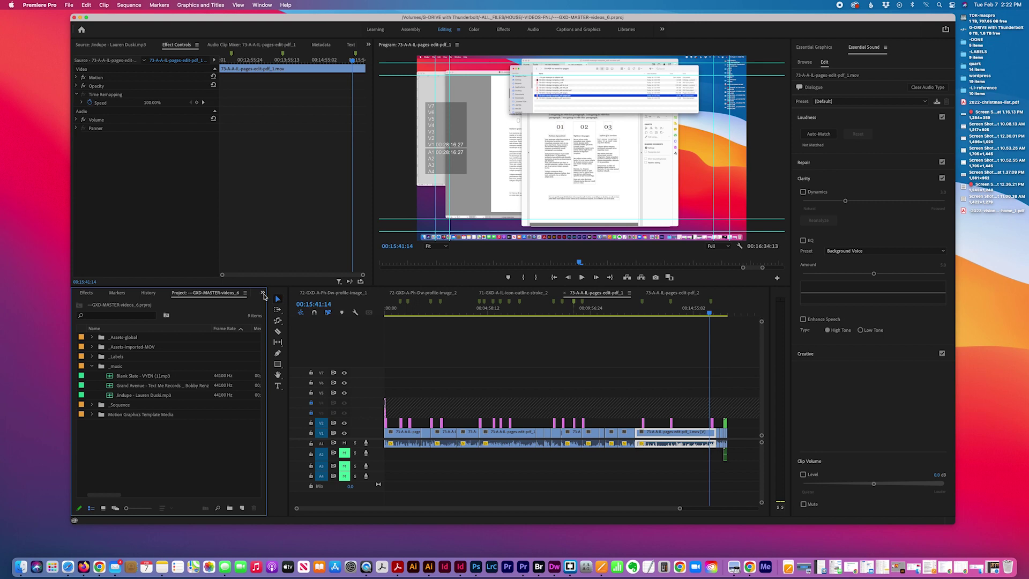
left_click(263, 295)
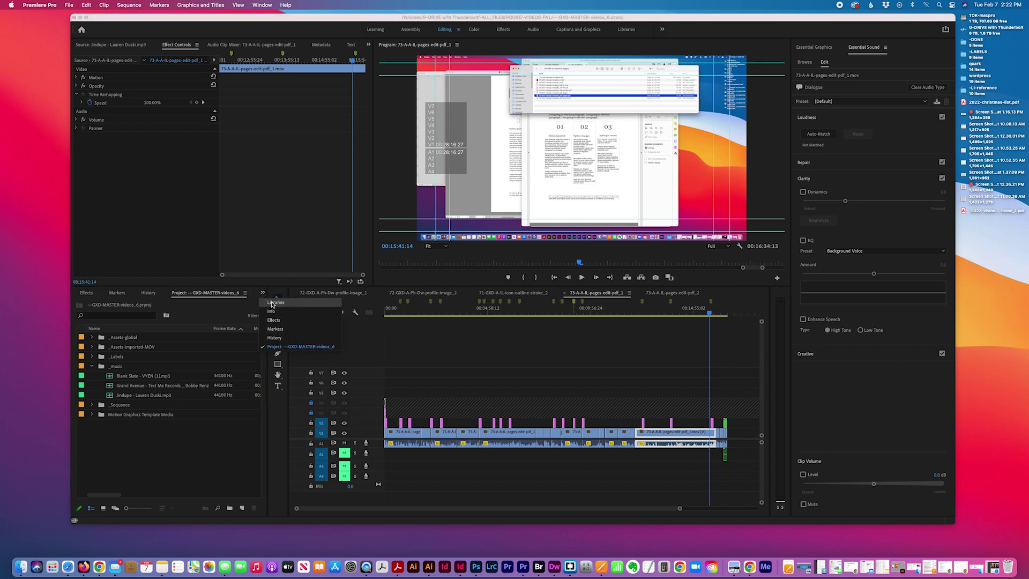
left_click(275, 303)
left_click(247, 293)
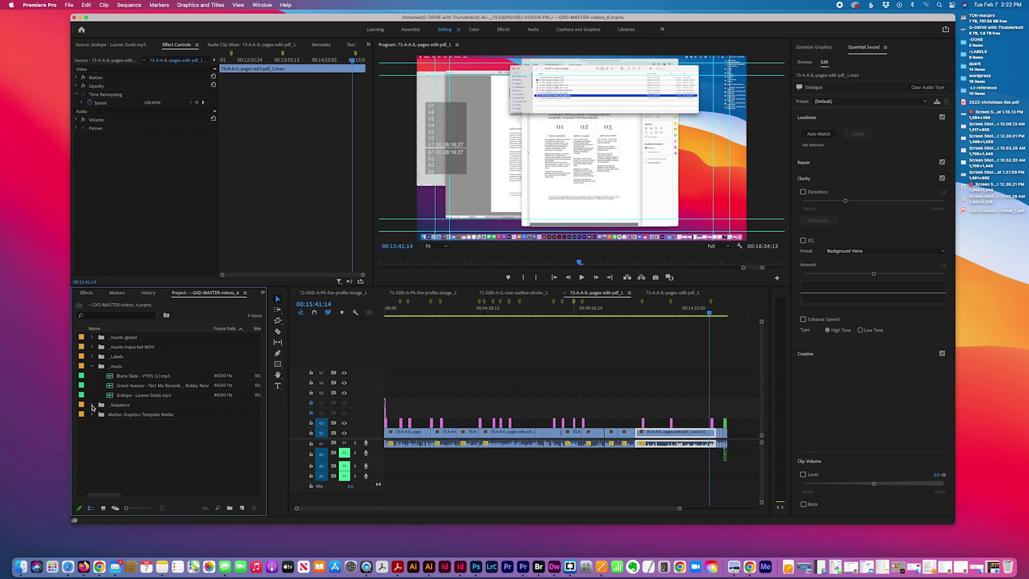
- Duplicate the 73-A-A-IL-pages-edit-pdf_1 sequence in the _Sequence bin
left_click(93, 405)
scroll(143, 465, "down", 10)
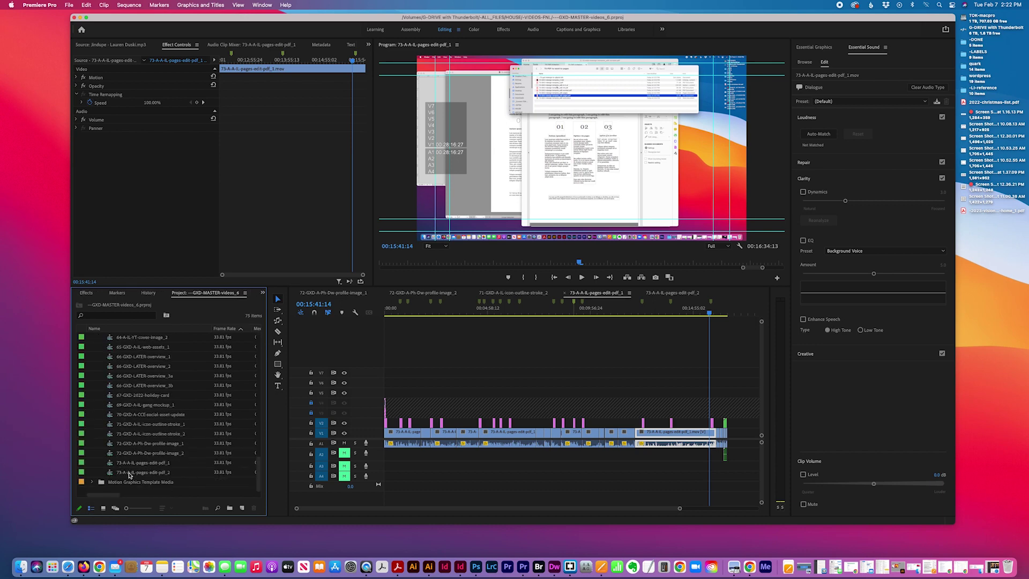
left_click(129, 473)
left_click(109, 464)
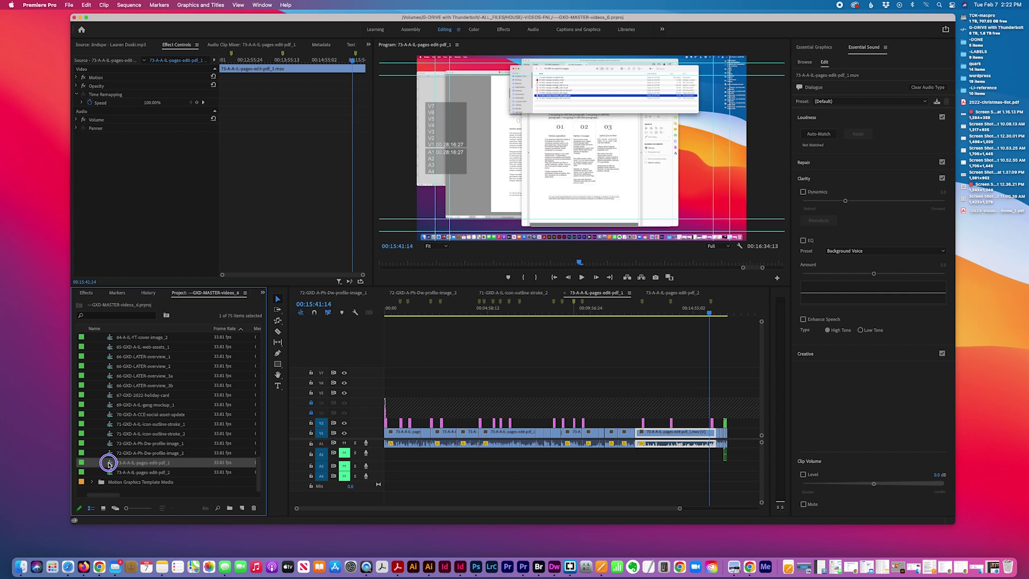
right_click(109, 464)
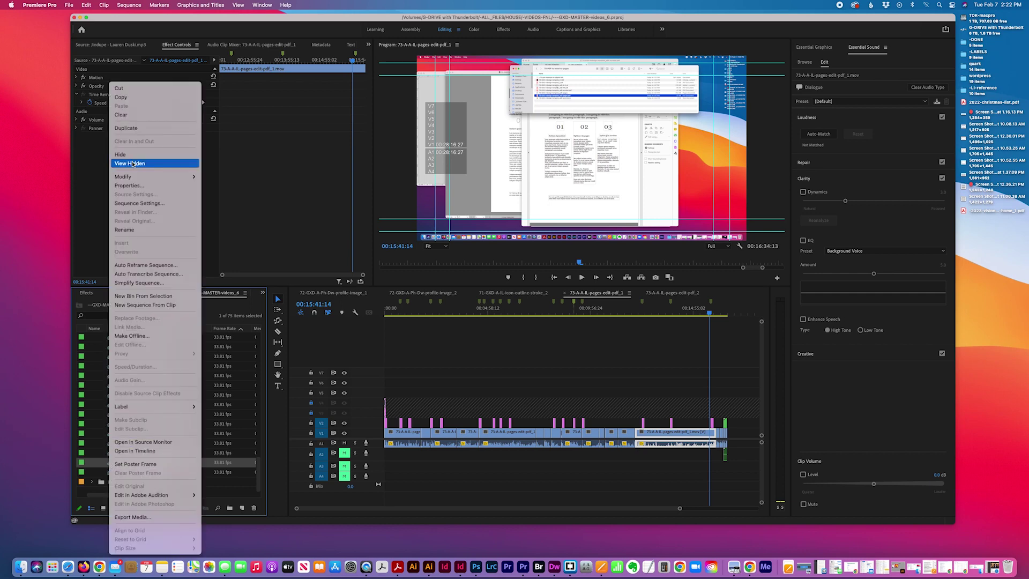
left_click(132, 128)
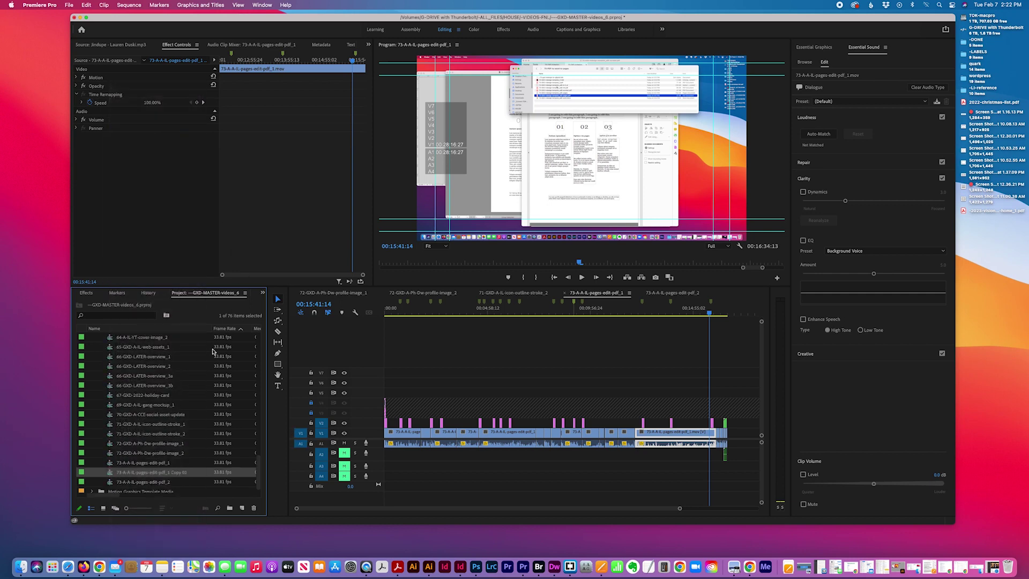
- Rename the duplicated sequence as 73-A-A-IL-pages-edit-pdf_1b
left_click(160, 474)
left_click(170, 474)
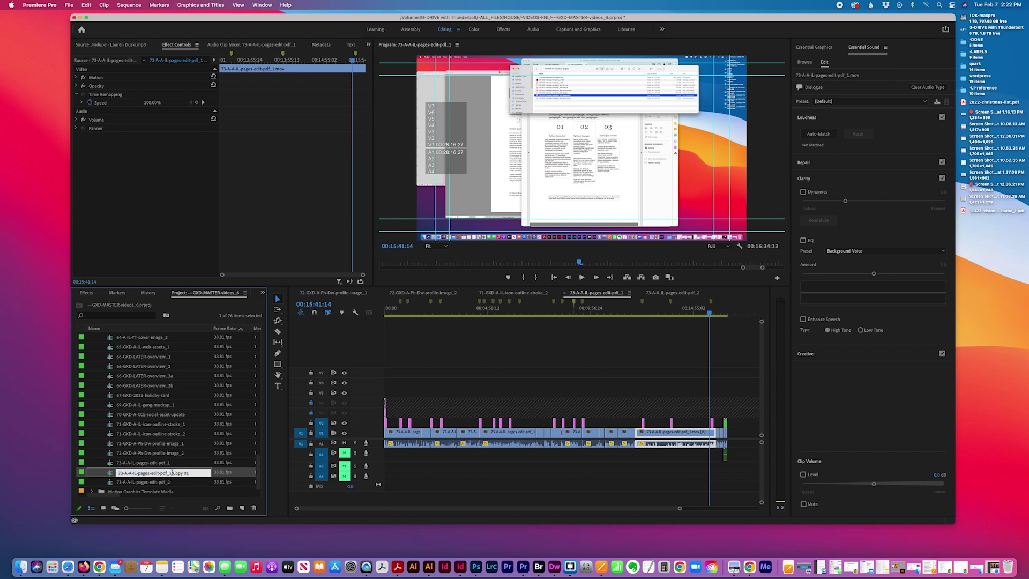
left_click_drag(172, 473, 224, 472)
type("b")
key("Tab")
left_click(174, 474)
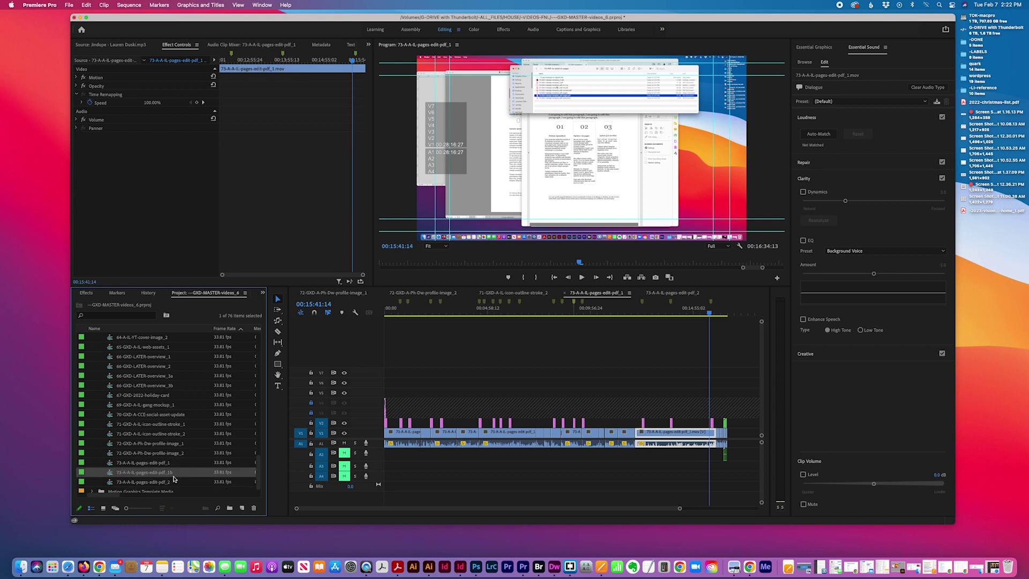
- Open the 73-A-A-IL-pages-edit-pdf_1b sequence in the timeline and play it from about 00:14:12 with the system volume raised
right_click(111, 475)
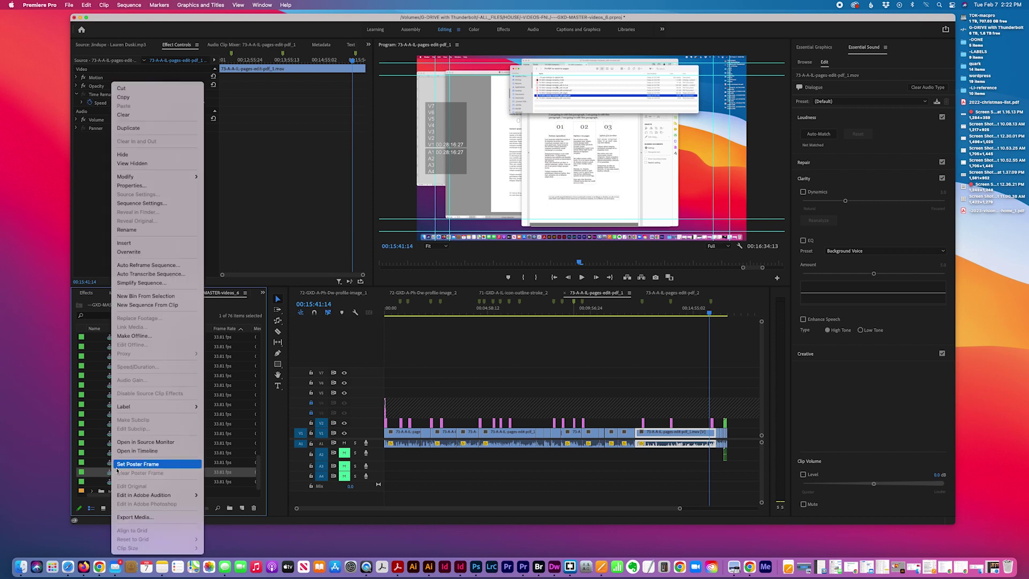
left_click(131, 450)
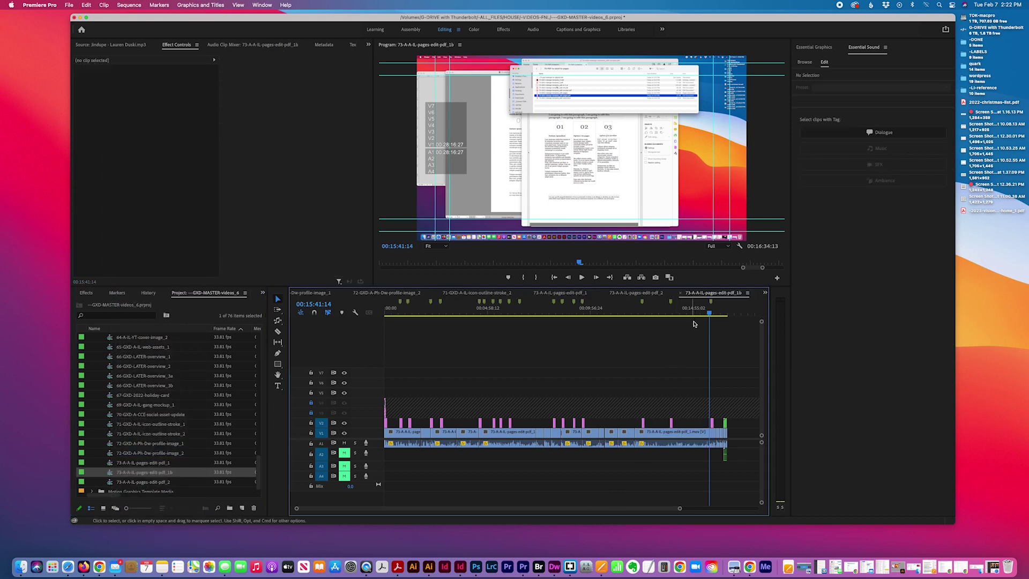
left_click_drag(707, 313, 679, 315)
key("space")
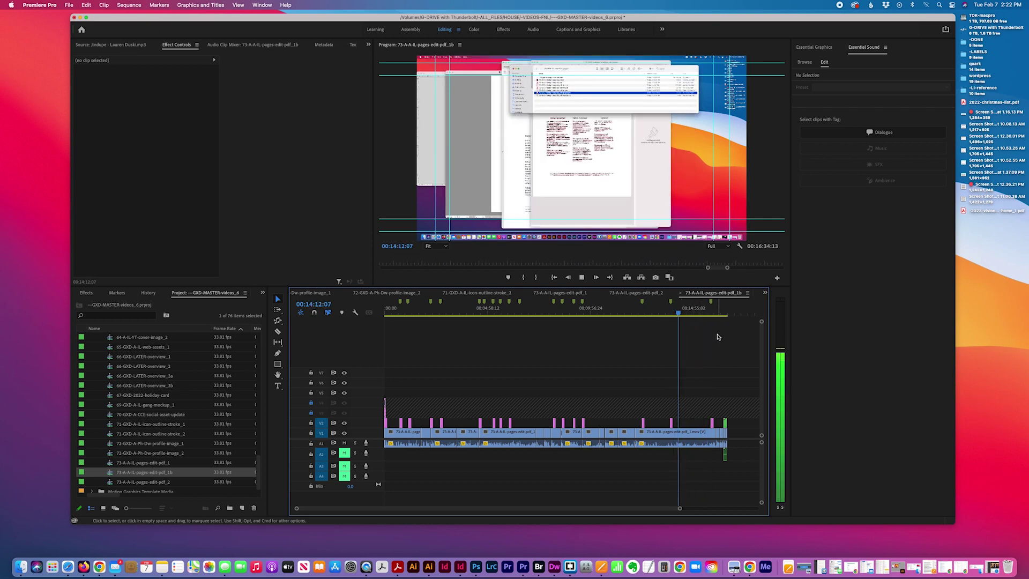
key("XF86AudioRaiseVolume")
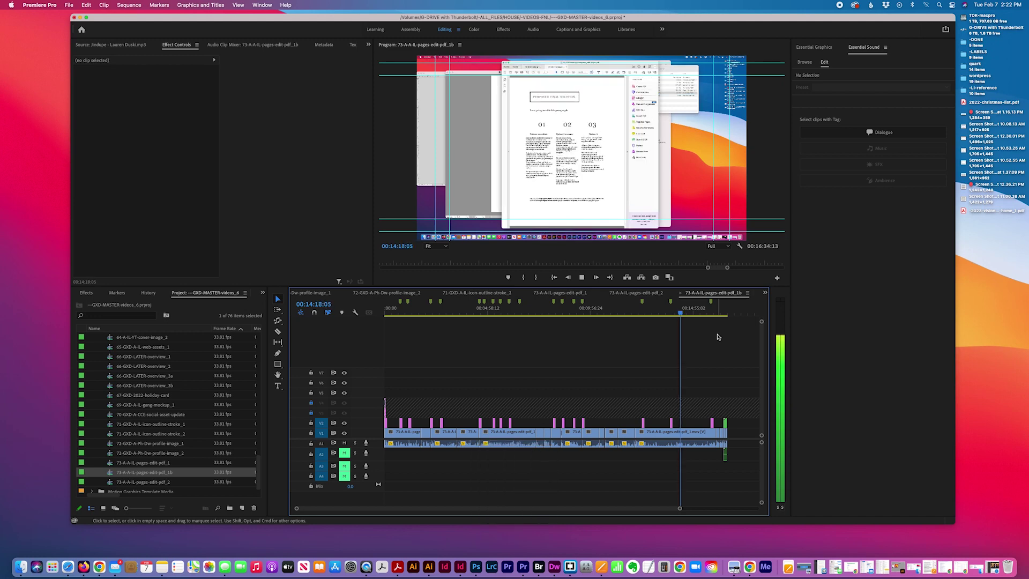
key("XF86AudioRaiseVolume")
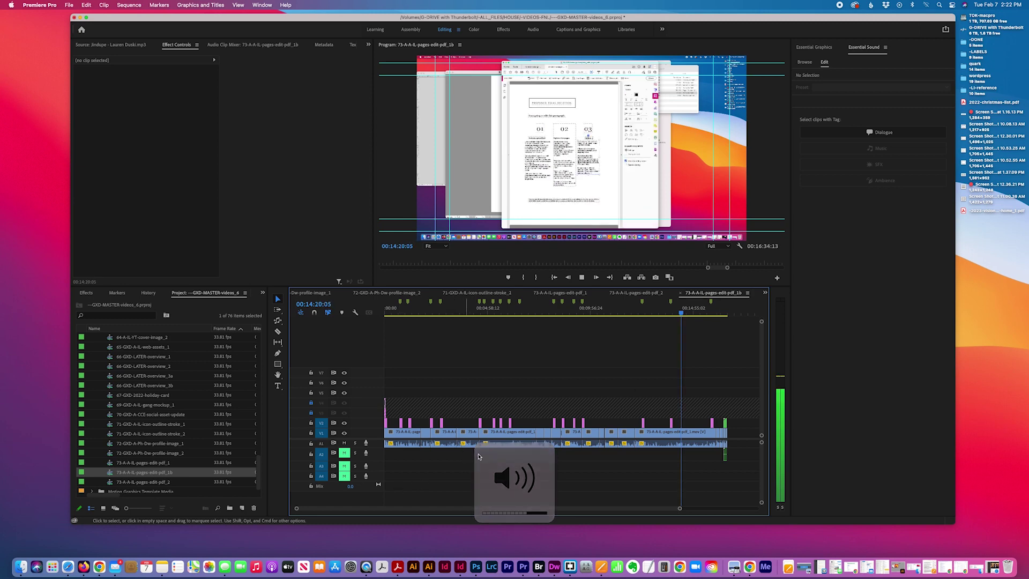
key("space")
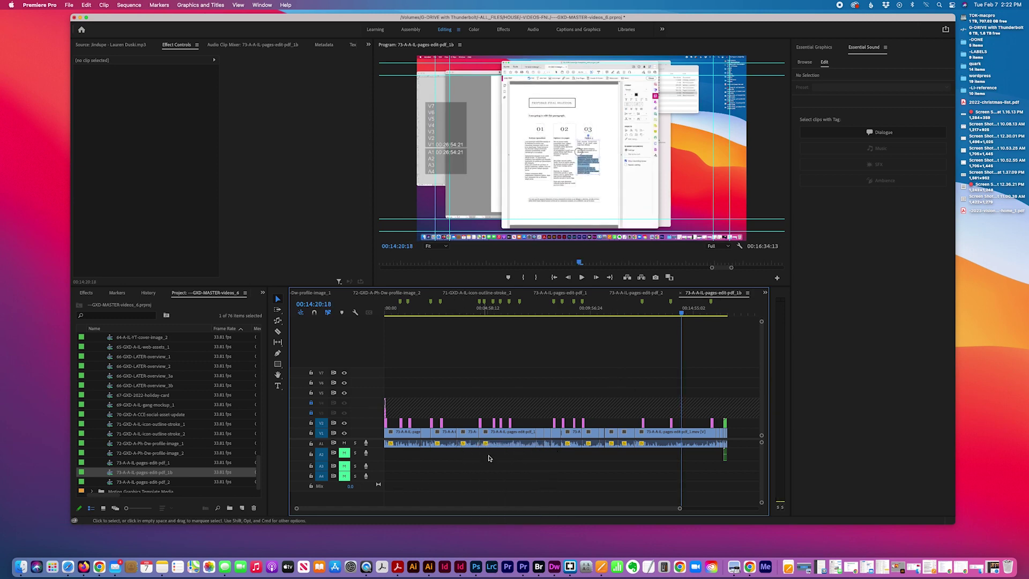
- Find the DeNoise audio effect and apply it to all the voice clips on audio track A1
left_click_drag(740, 445, 387, 444)
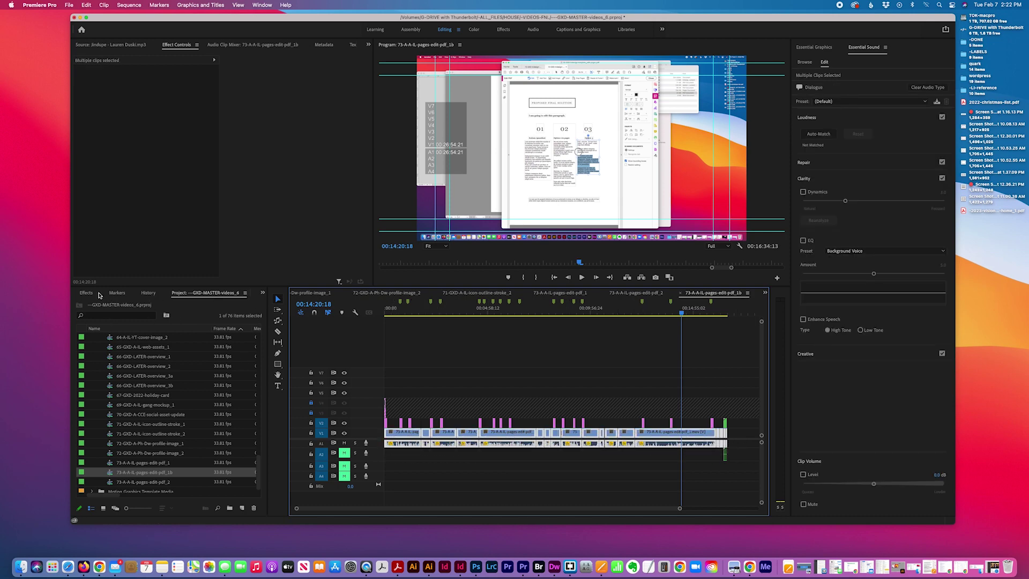
left_click(86, 293)
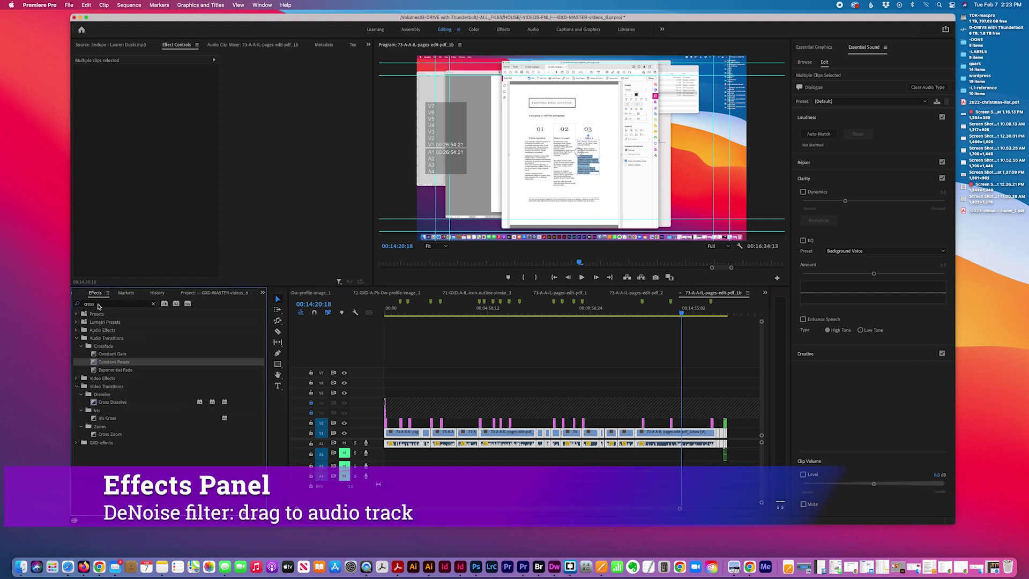
double_click(94, 303)
type("denoi")
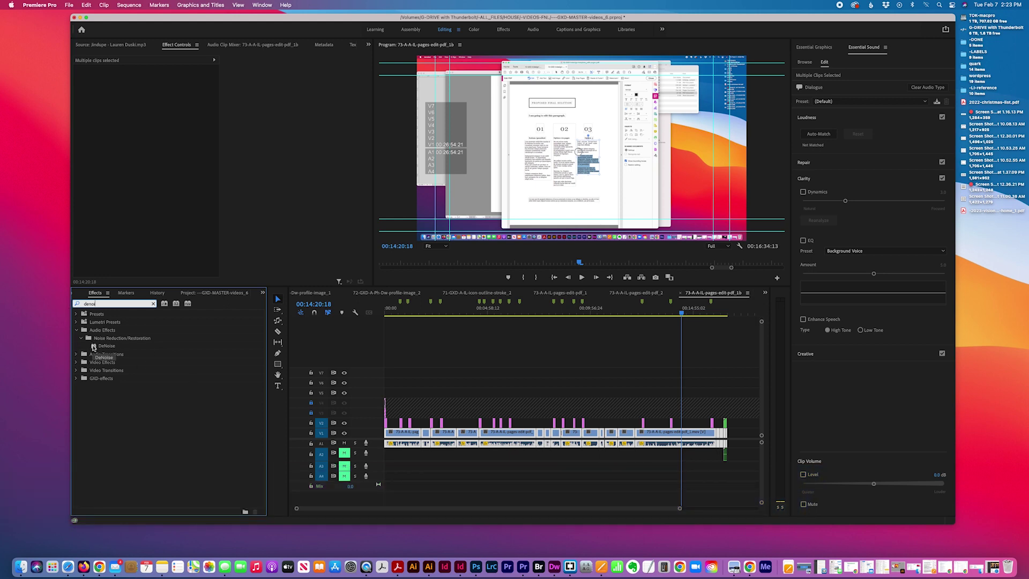
left_click_drag(94, 347, 414, 445)
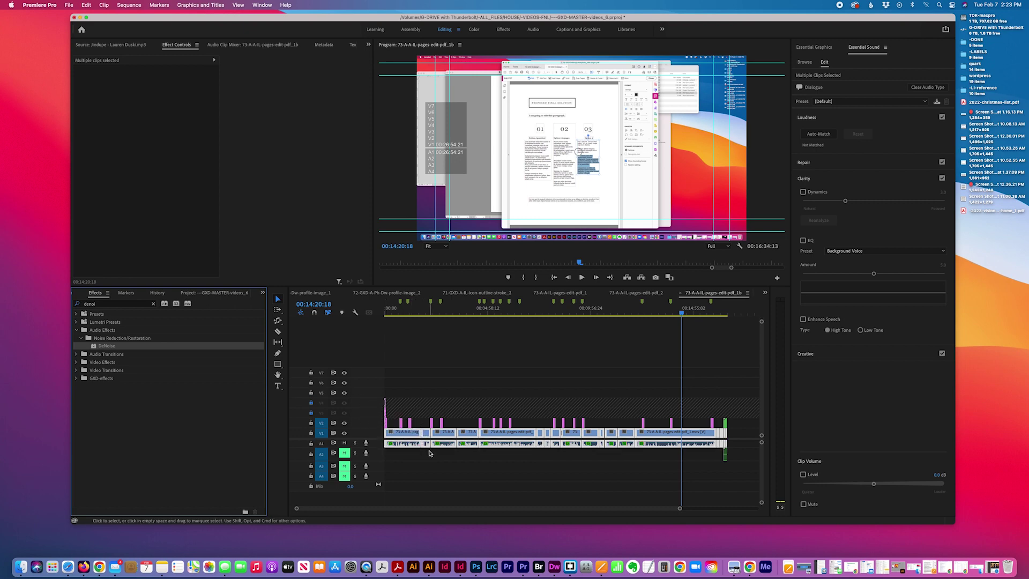
left_click(429, 452)
- Review the DeNoise custom setup of the first voice clip on A1 and close its editor
left_click(409, 443)
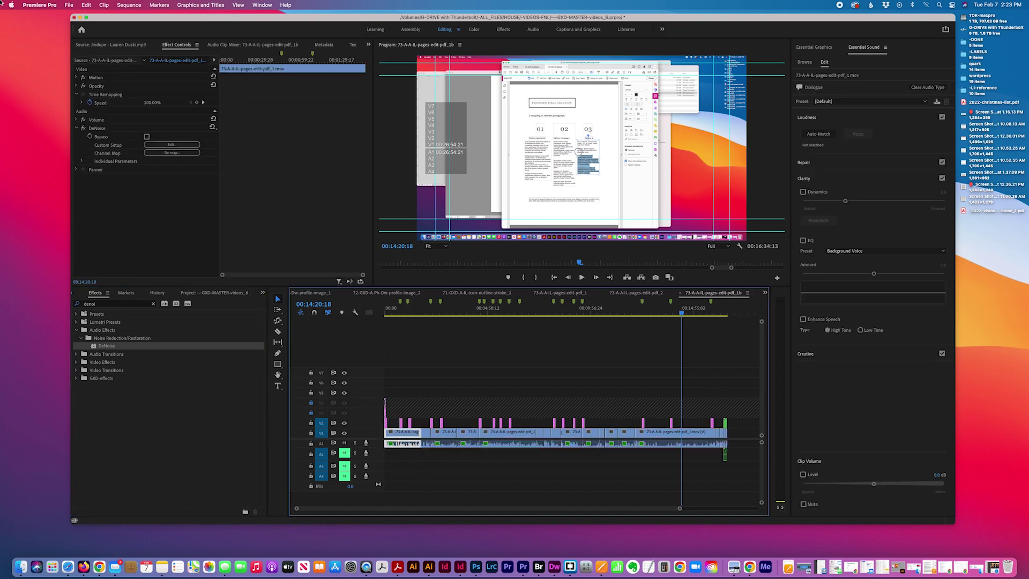
left_click(171, 144)
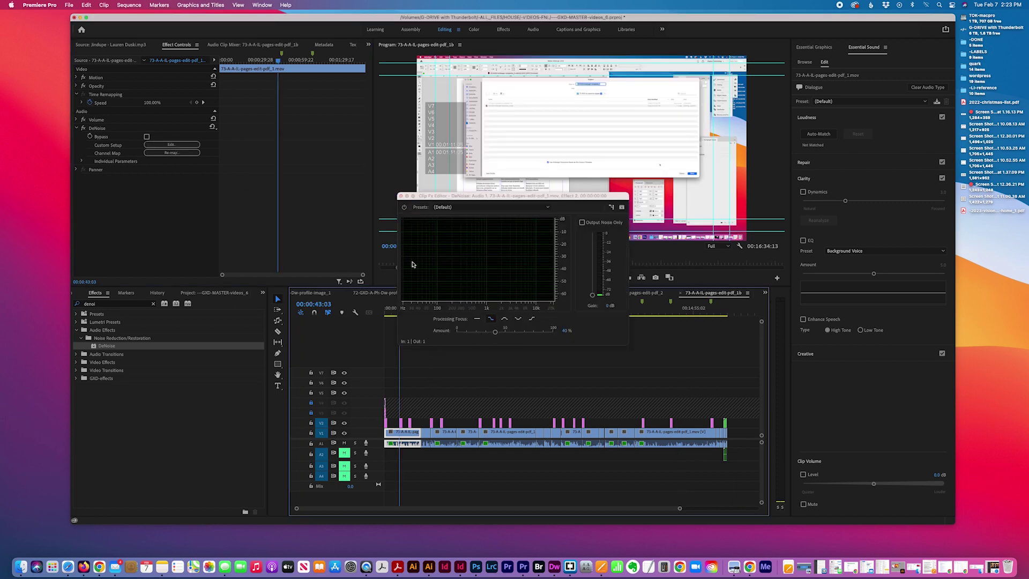
left_click(401, 197)
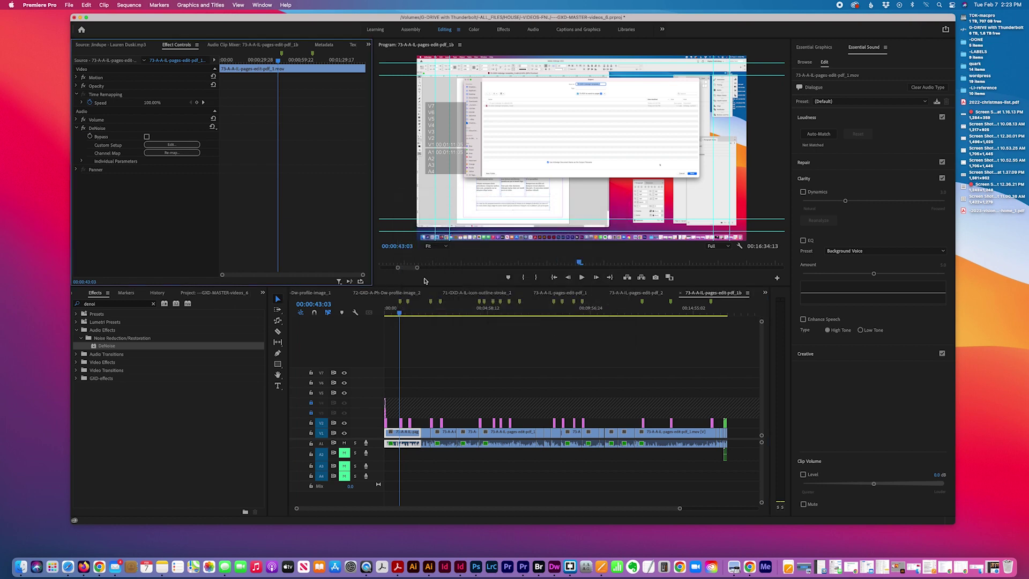
- Select the long last voice clip on A1, set the playhead to about 00:13:59, and open its DeNoise custom setup
left_click(454, 488)
left_click(702, 443)
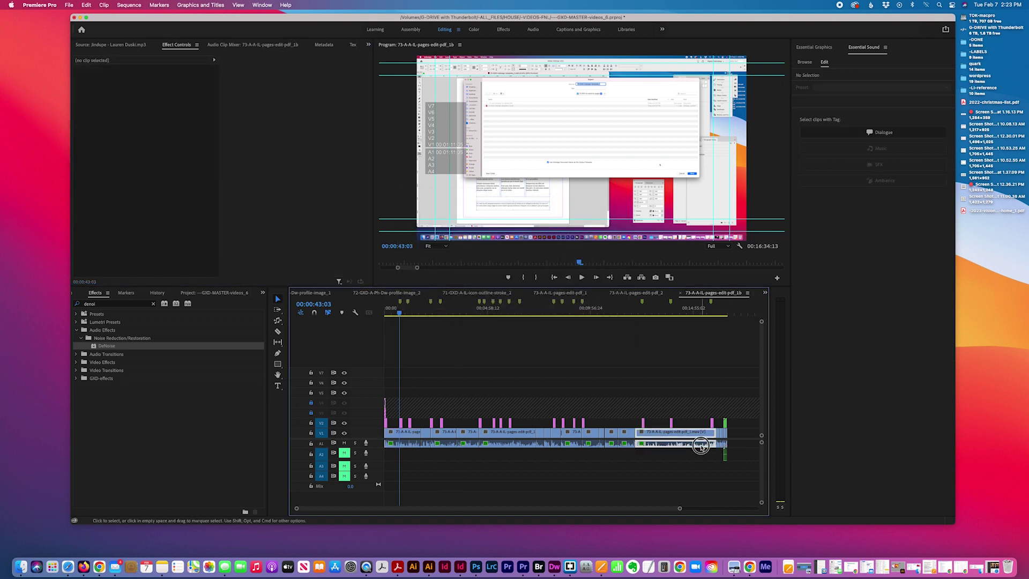
left_click_drag(697, 314, 679, 312)
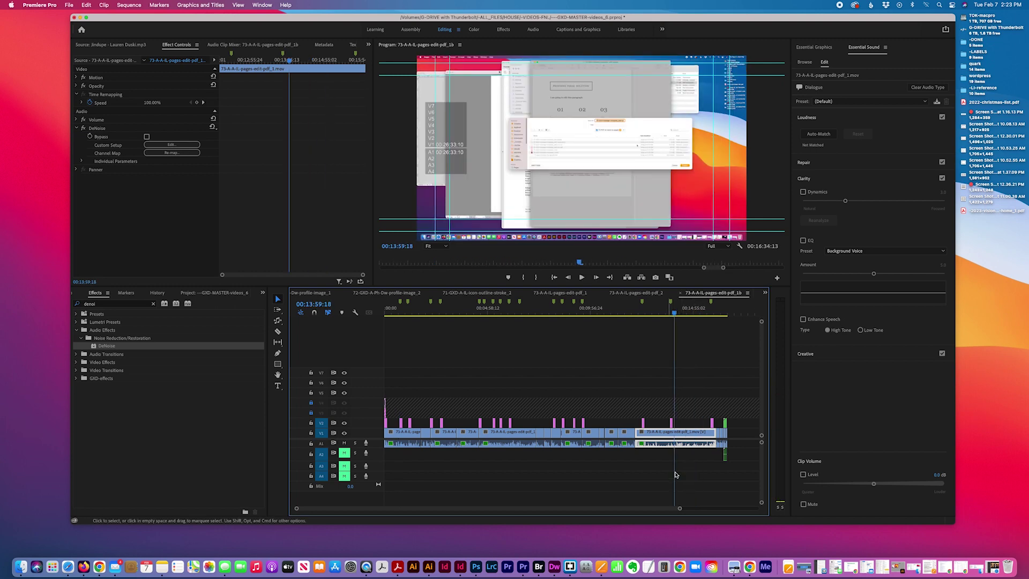
right_click(683, 445)
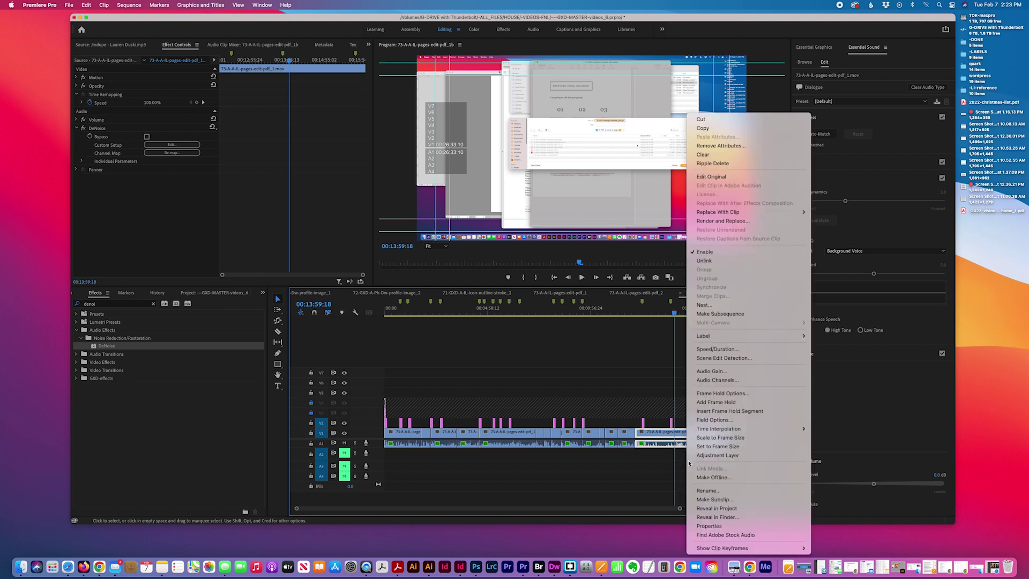
left_click(205, 159)
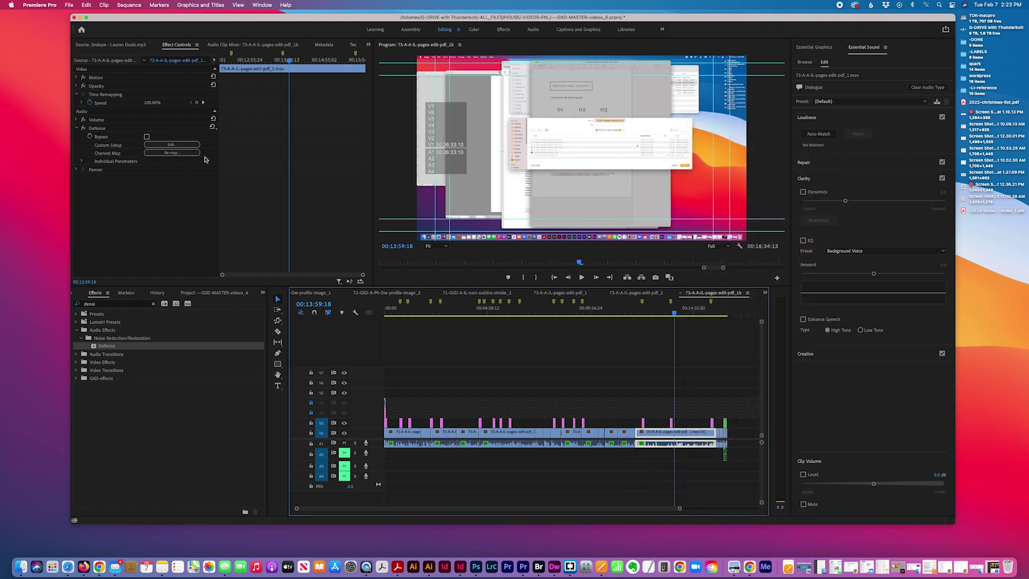
left_click(172, 144)
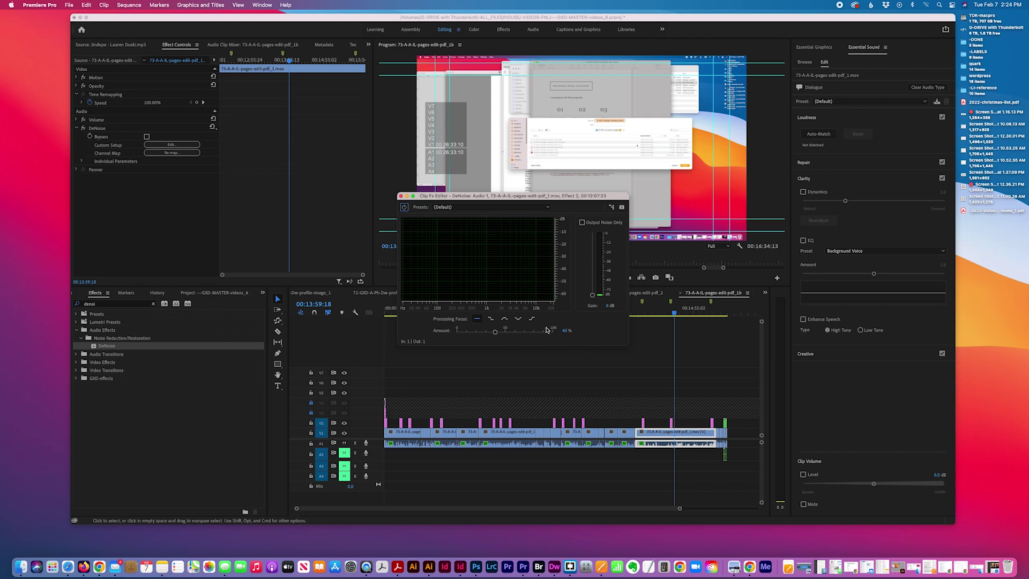
- Set the clip's DeNoise amount to 50% and play the sequence with the system volume raised
left_click_drag(495, 333, 505, 333)
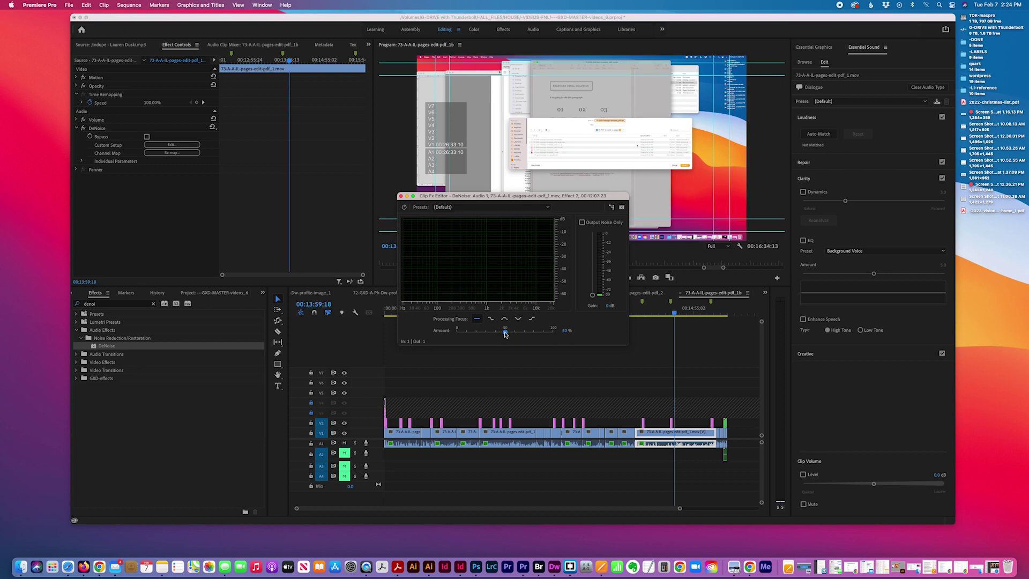
key("XF86AudioRaiseVolume")
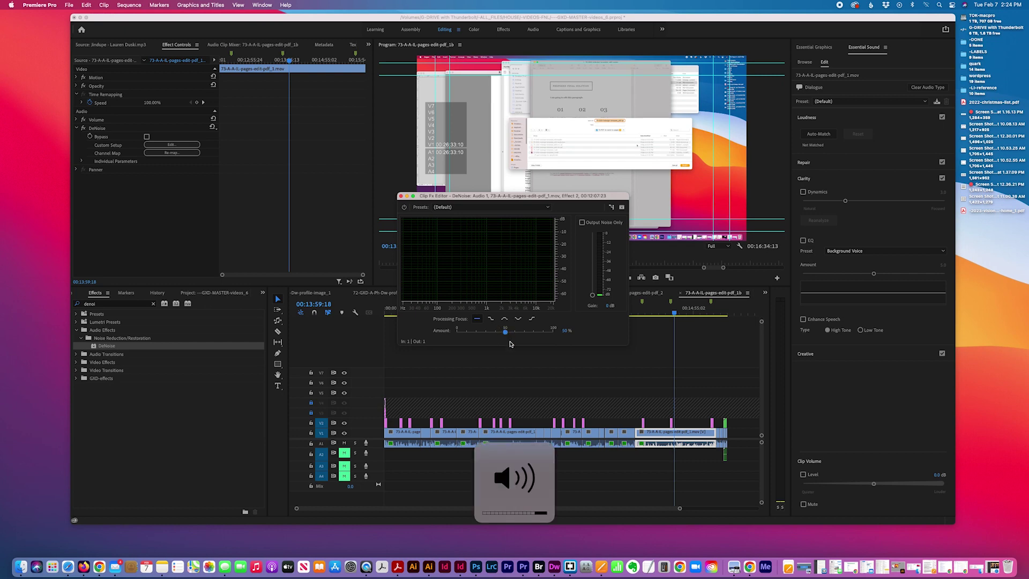
key("space")
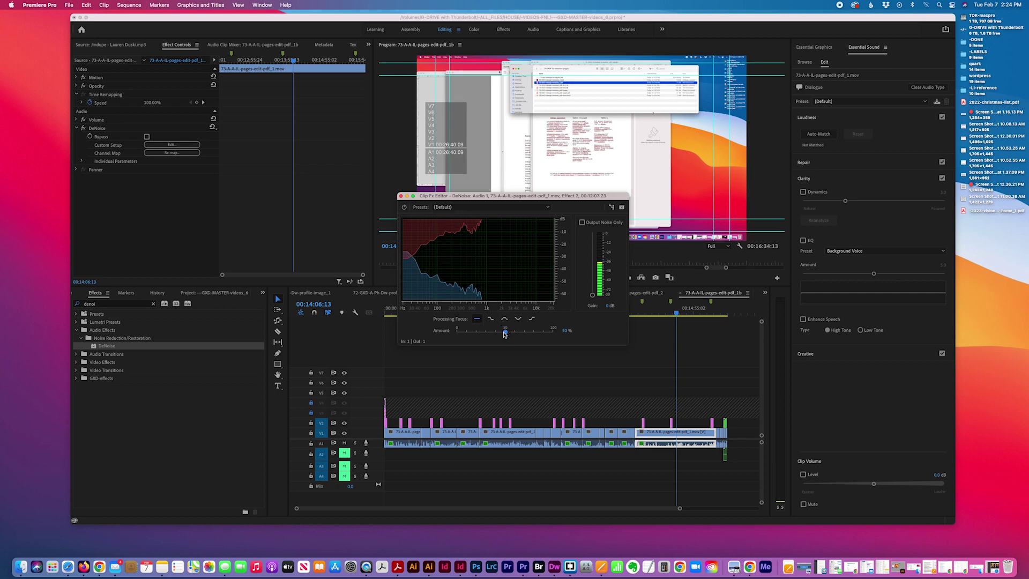
key("space")
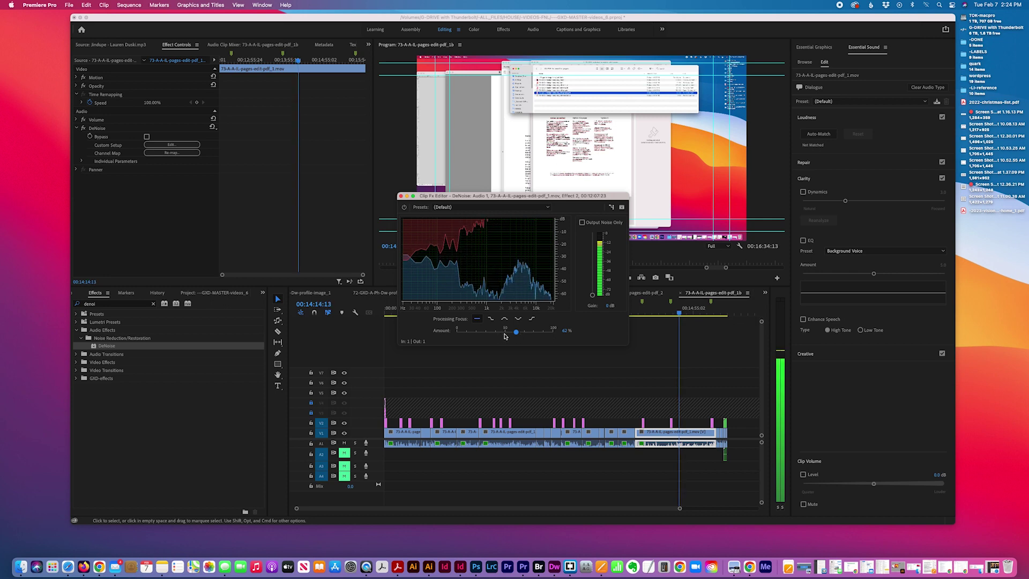
- Try DeNoise amounts of 41%, 51% and 60% focused on lower frequencies, replaying from about 00:14:01
left_click_drag(502, 336, 496, 332)
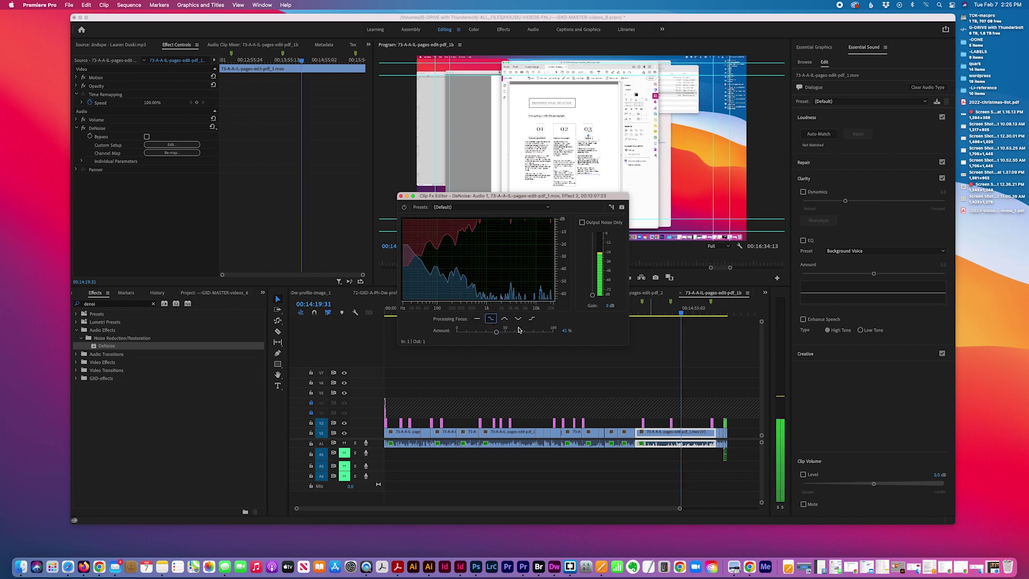
left_click(671, 310)
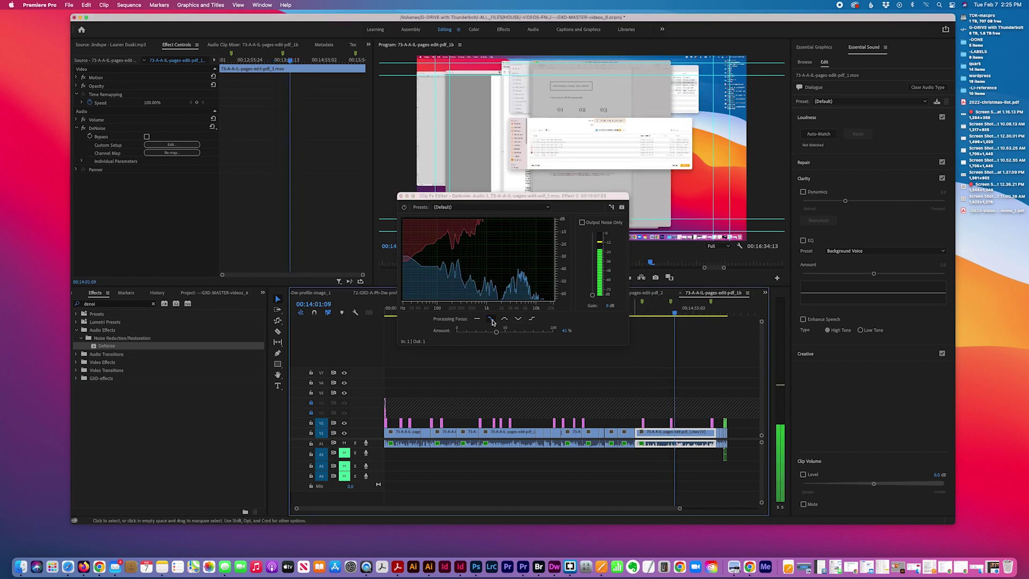
left_click_drag(496, 333, 505, 331)
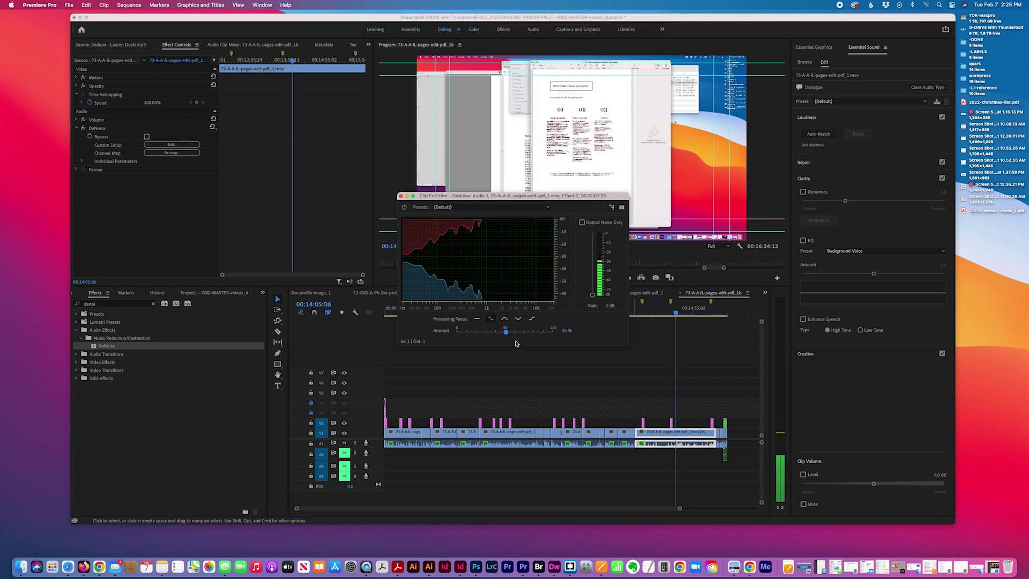
key("XF86AudioRaiseVolume")
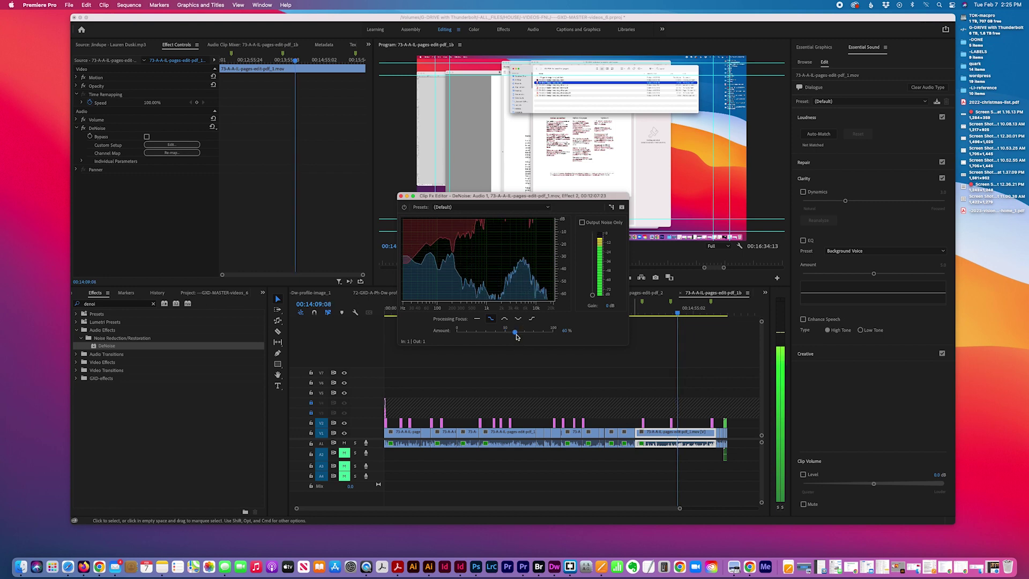
left_click(514, 332)
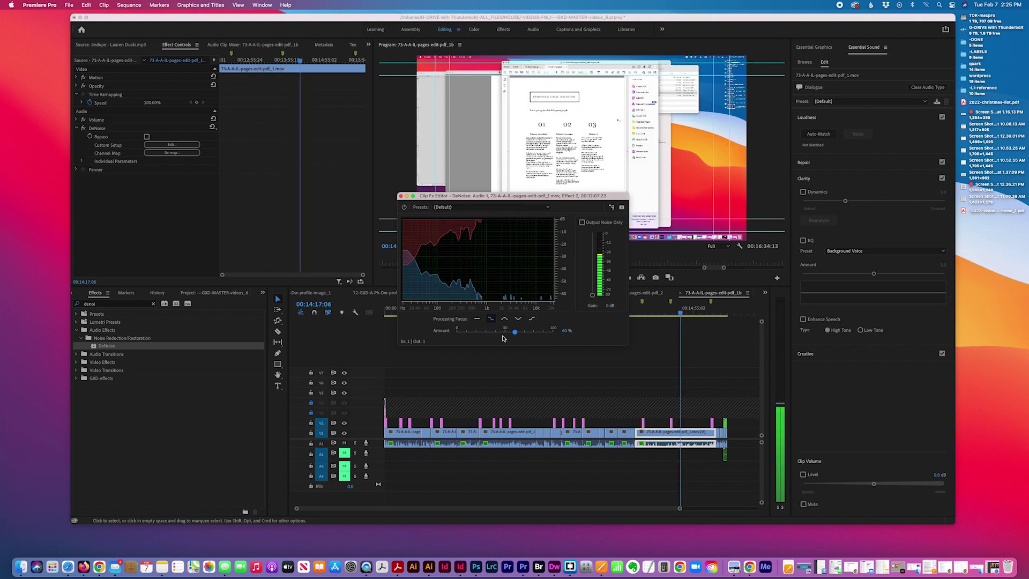
- Set DeNoise to focus on all frequencies with an amount of 61%, and listen from about 00:13:50
left_click_drag(514, 332, 506, 332)
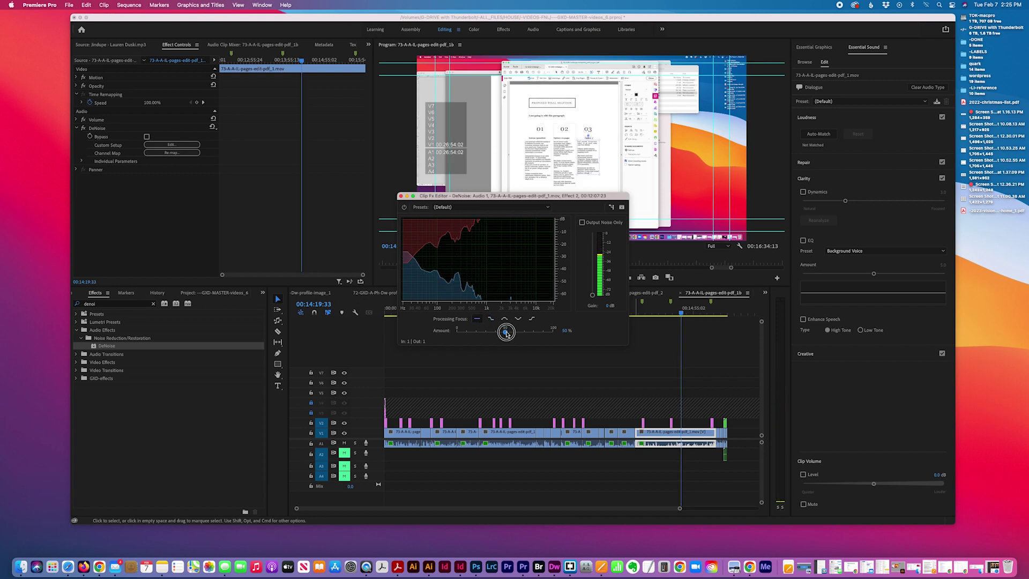
left_click_drag(507, 333, 516, 332)
left_click(670, 314)
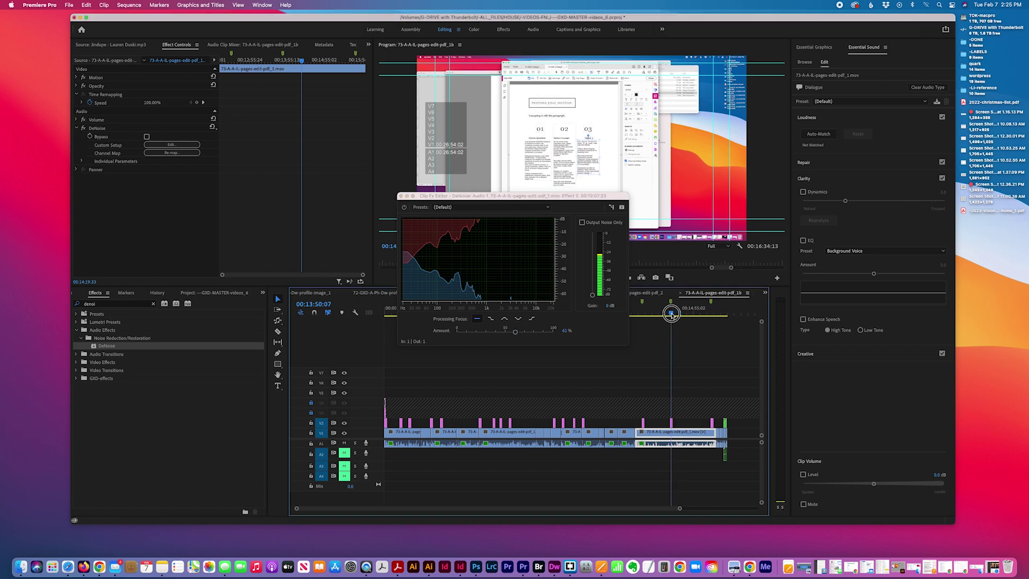
key("space")
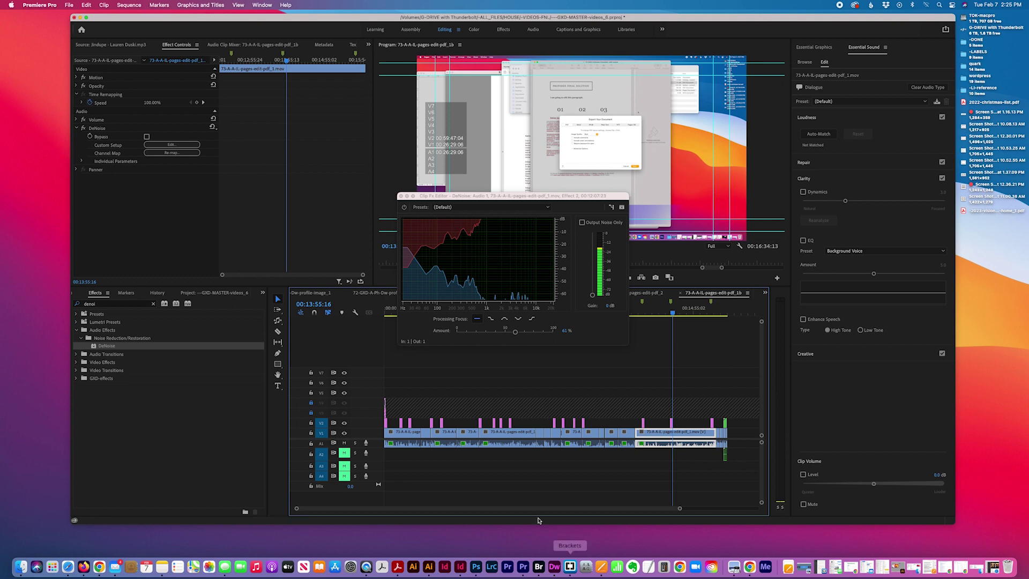
- Open the DeNoise custom setup of the short voice clip just before the long last clip on A1
left_click(685, 459)
left_click(681, 446)
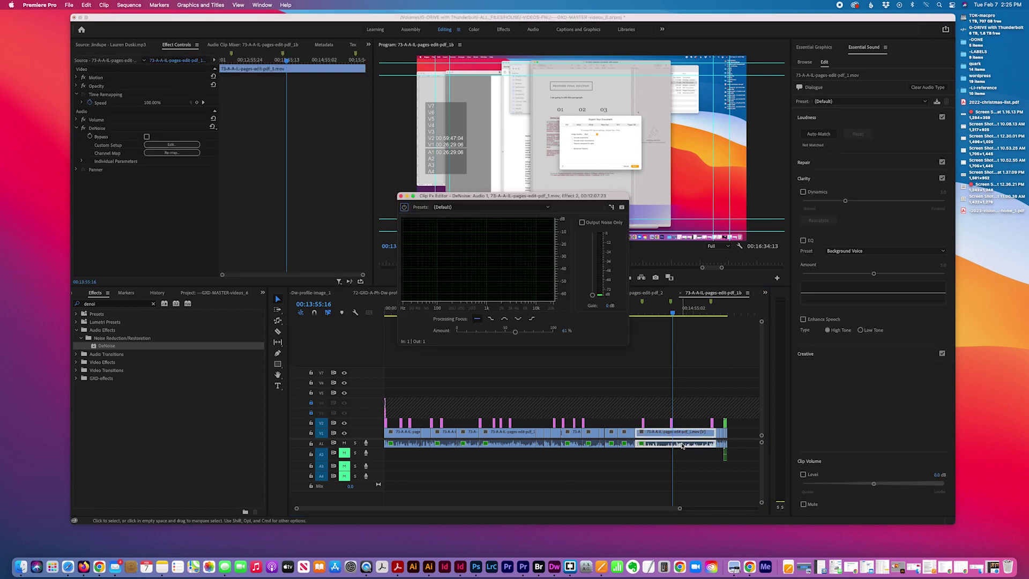
left_click(679, 460)
left_click(626, 447)
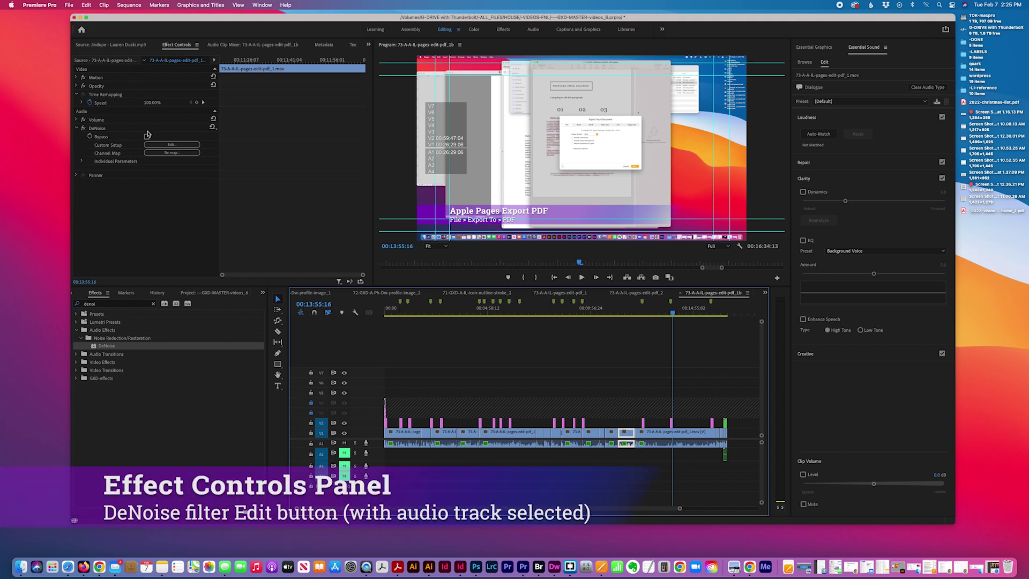
left_click(171, 145)
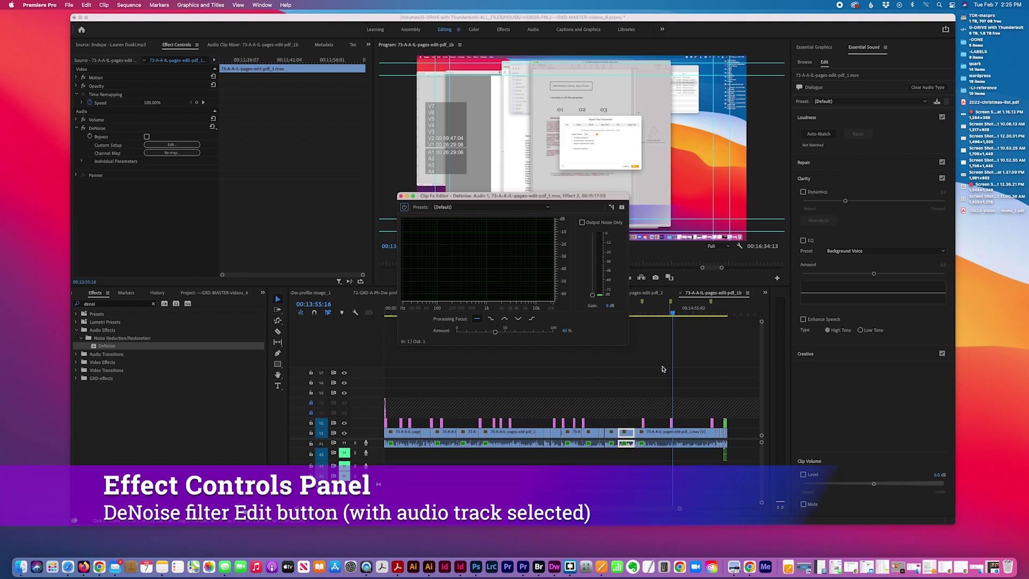
- Play the short clip from about 00:11:29, set its DeNoise amount to 51%, and close the effect editor
left_click_drag(672, 311, 623, 317)
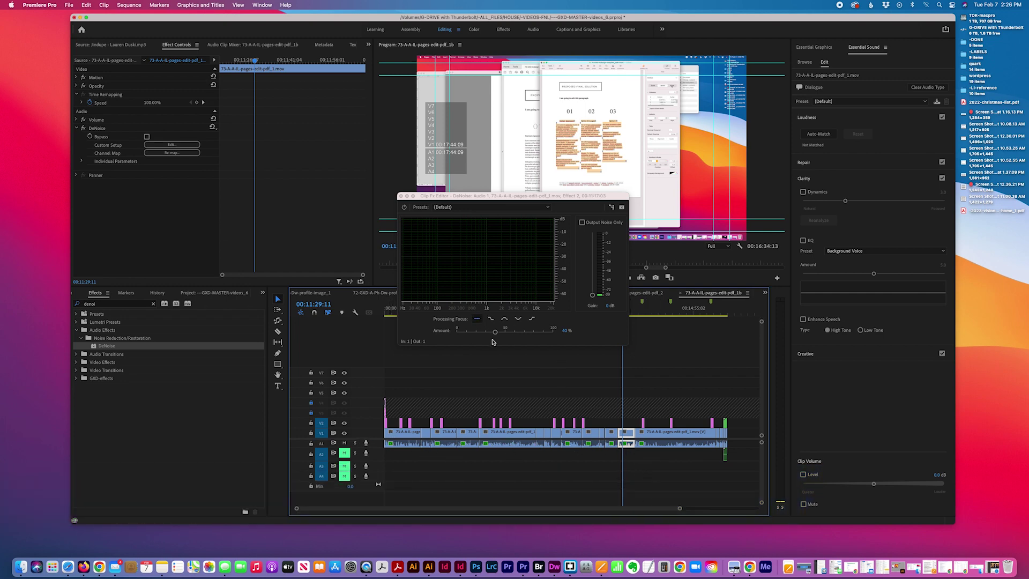
key("space")
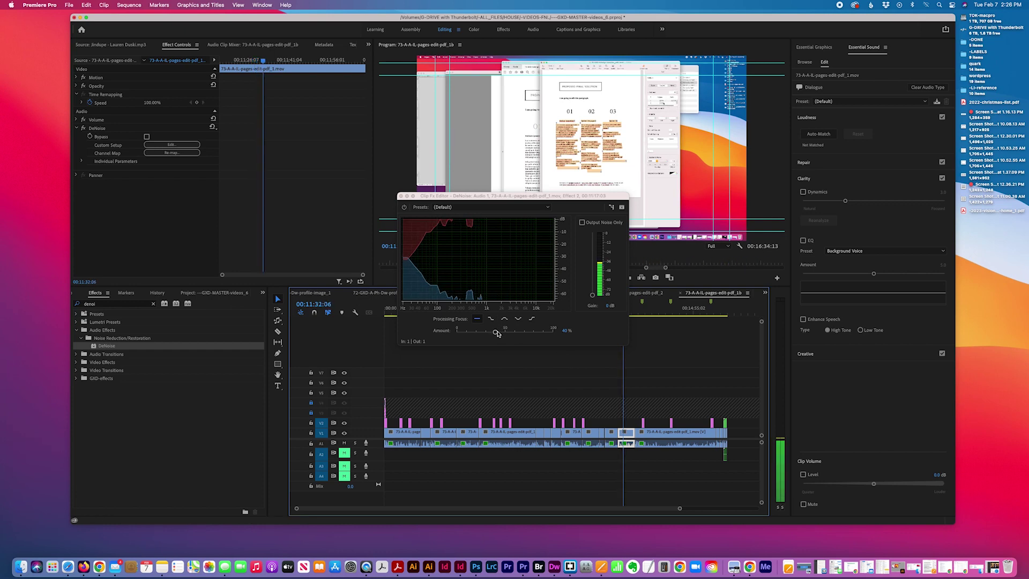
left_click(505, 332)
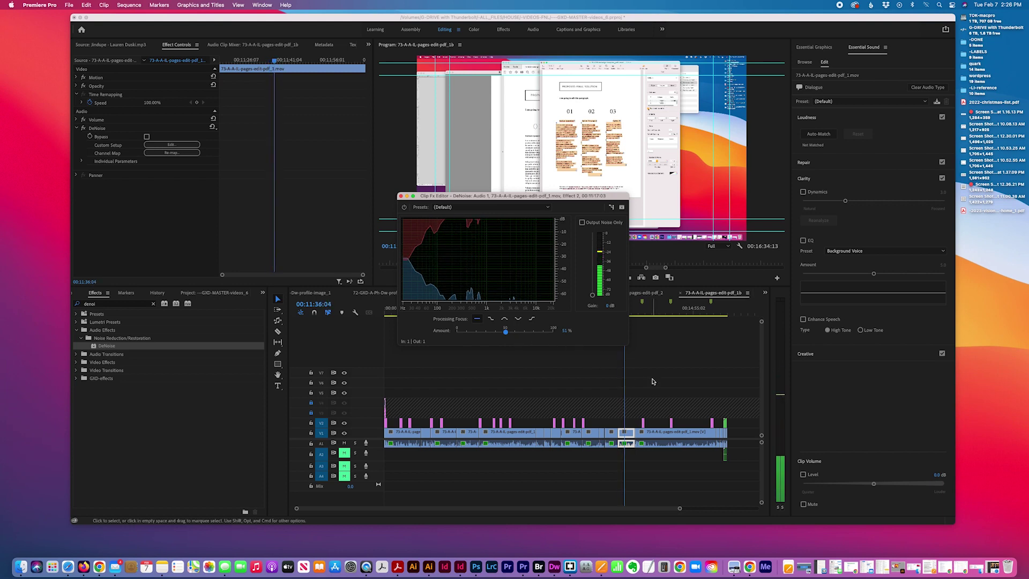
key("space")
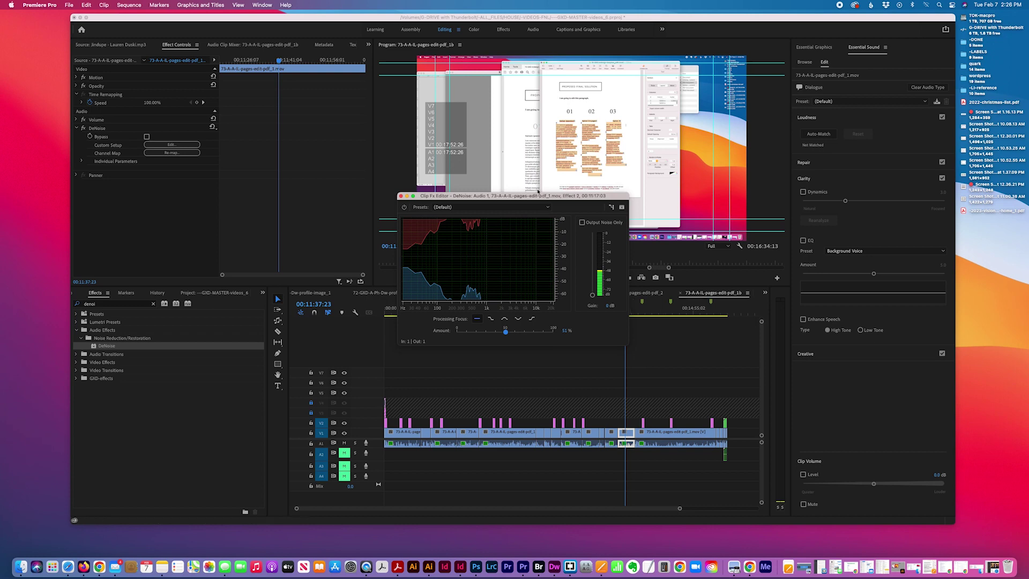
left_click(400, 197)
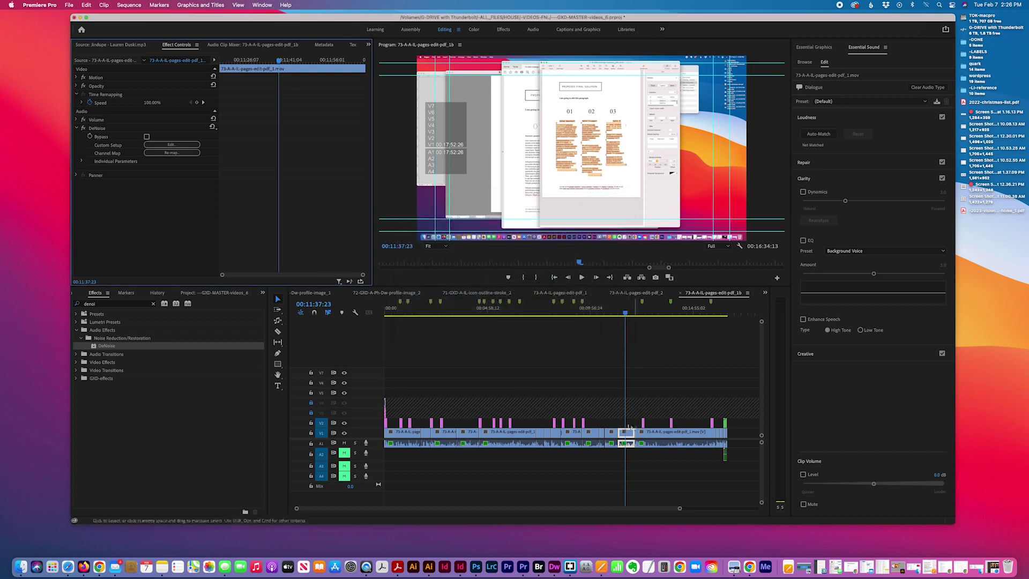
left_click(612, 413)
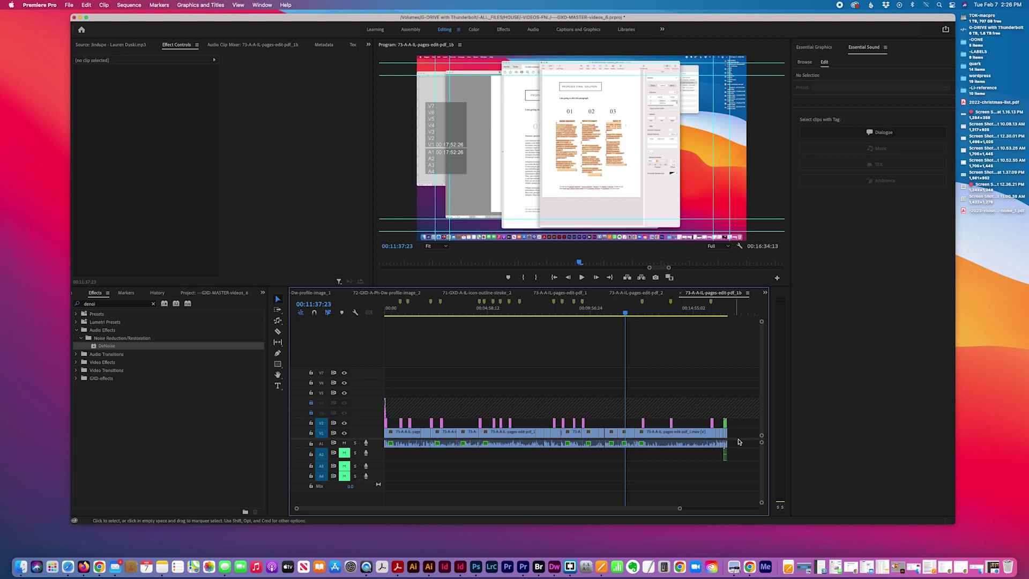
left_click_drag(736, 433, 385, 443)
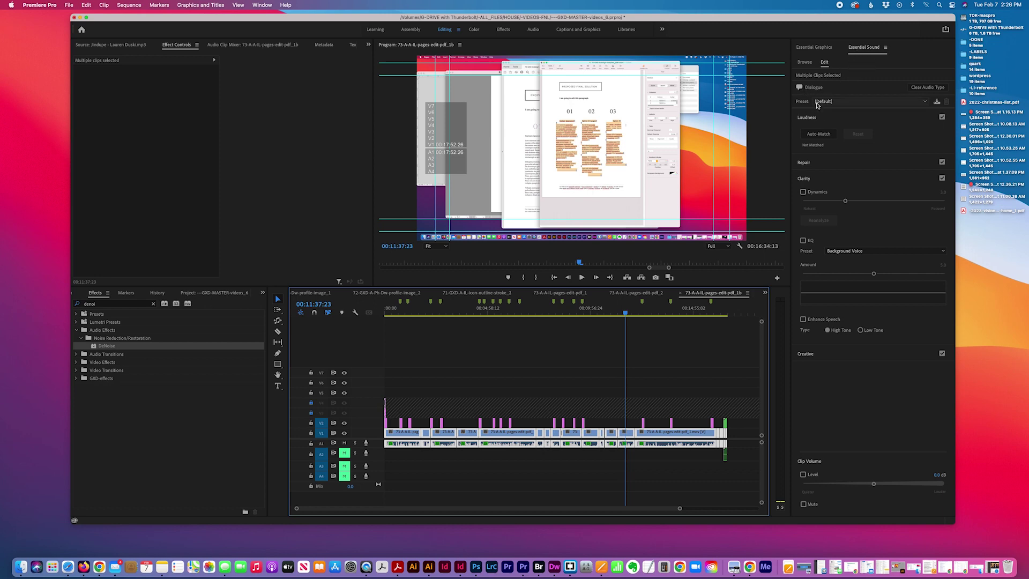
left_click(578, 469)
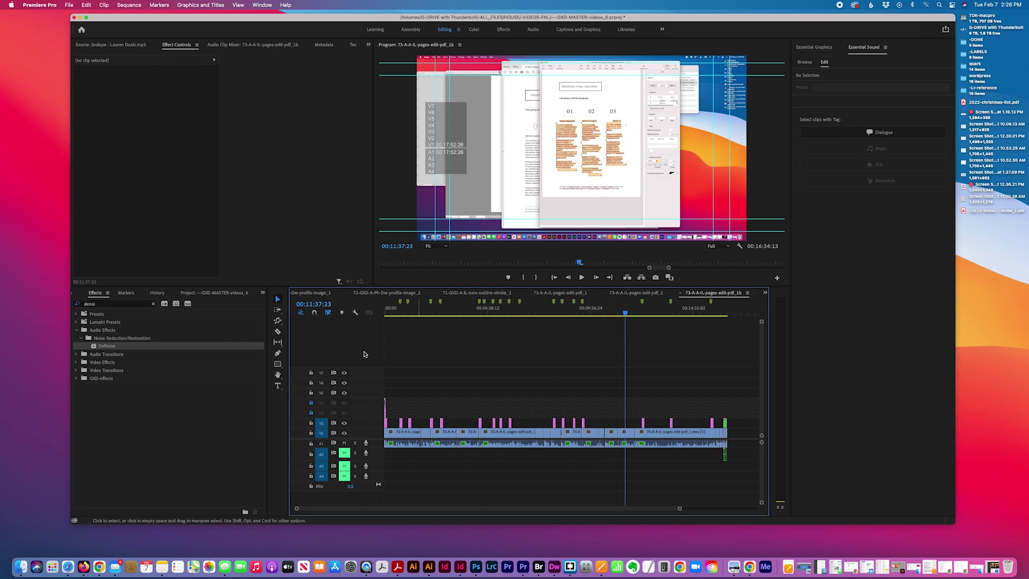
- Clear the effects search, and collapse the _Sequence bin in the project to reach the music files
left_click(154, 304)
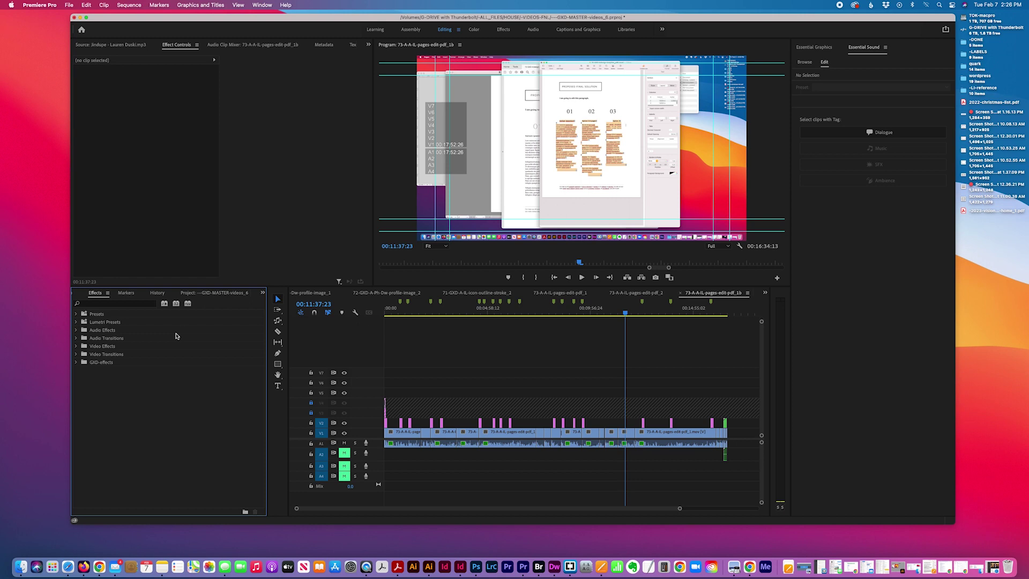
left_click(305, 323)
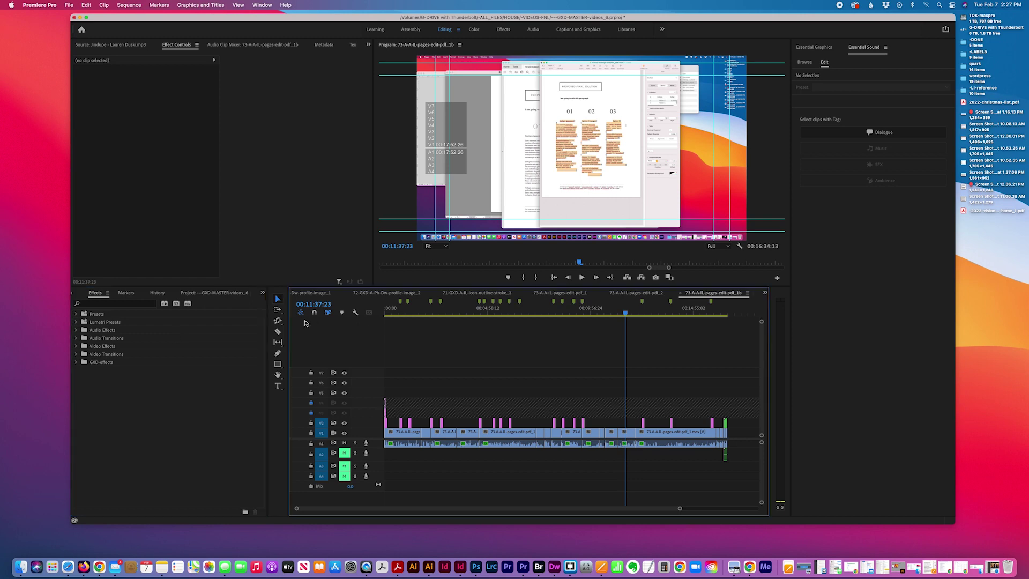
left_click(224, 295)
scroll(153, 423, "up", 15)
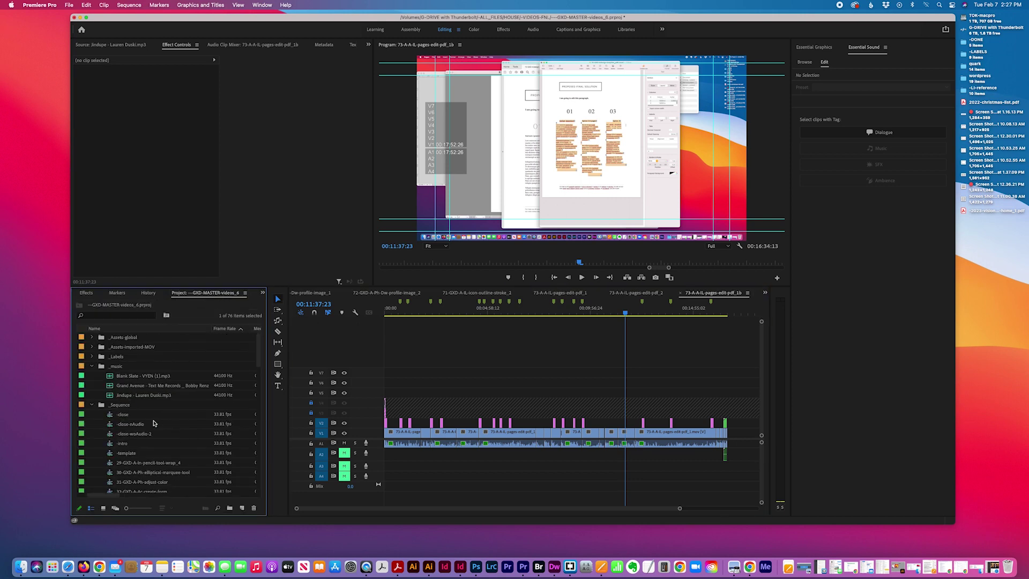
left_click(93, 405)
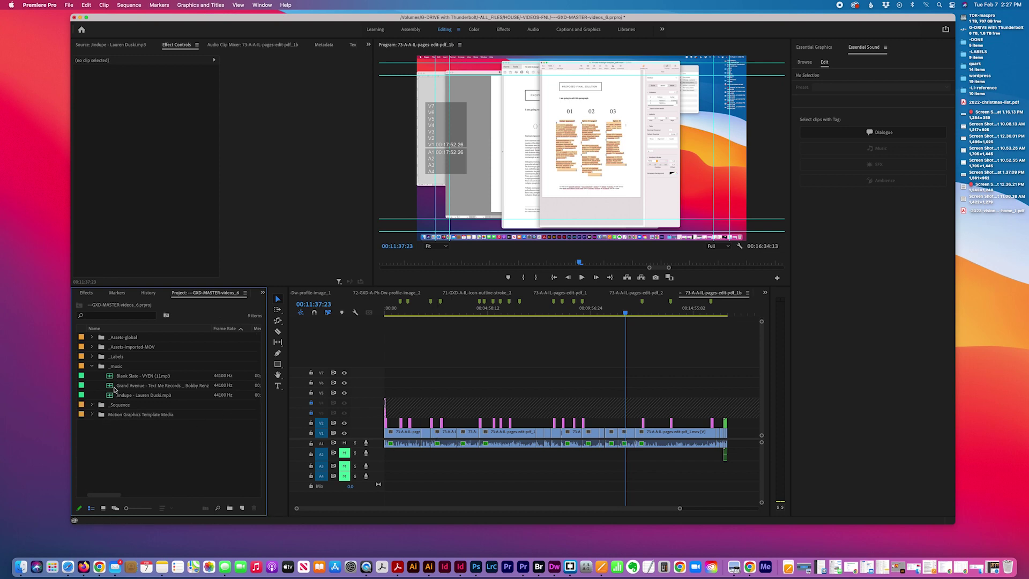
- Place Jindupe - Lauren Duski.mp3 at the start of audio track A3, and move the playhead to about 00:00:15
left_click_drag(110, 397, 384, 467)
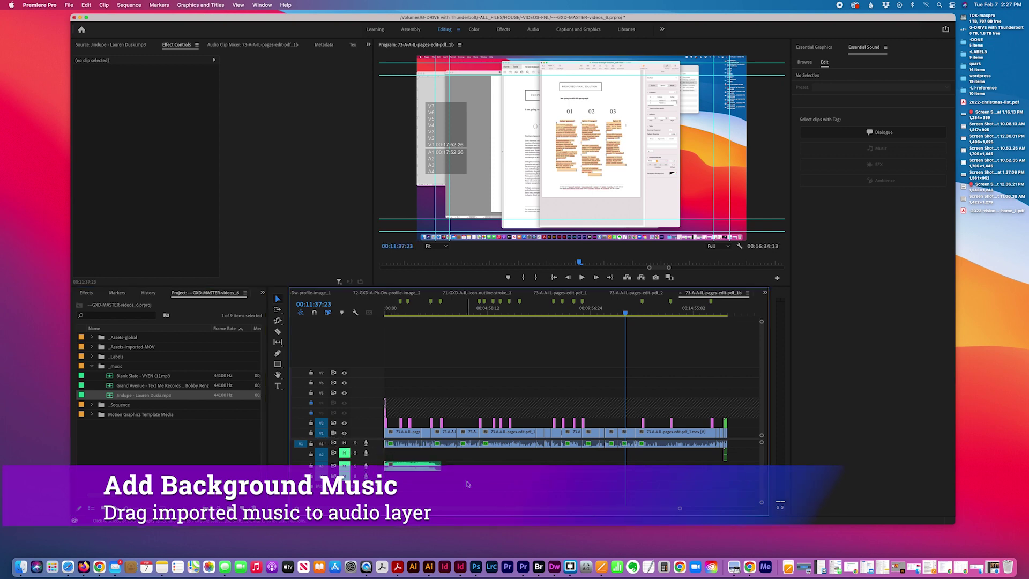
left_click(424, 469)
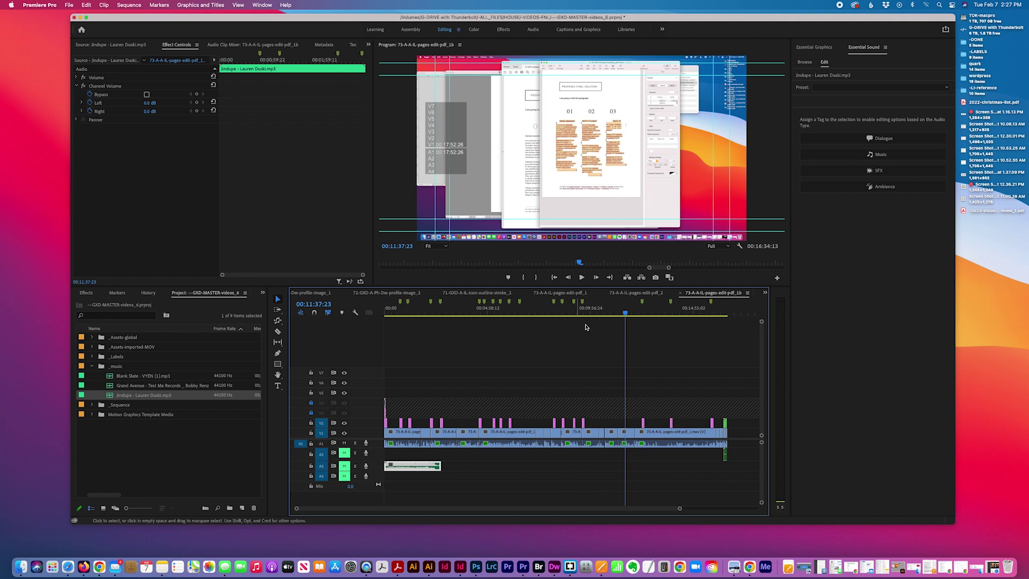
left_click_drag(438, 317, 389, 321)
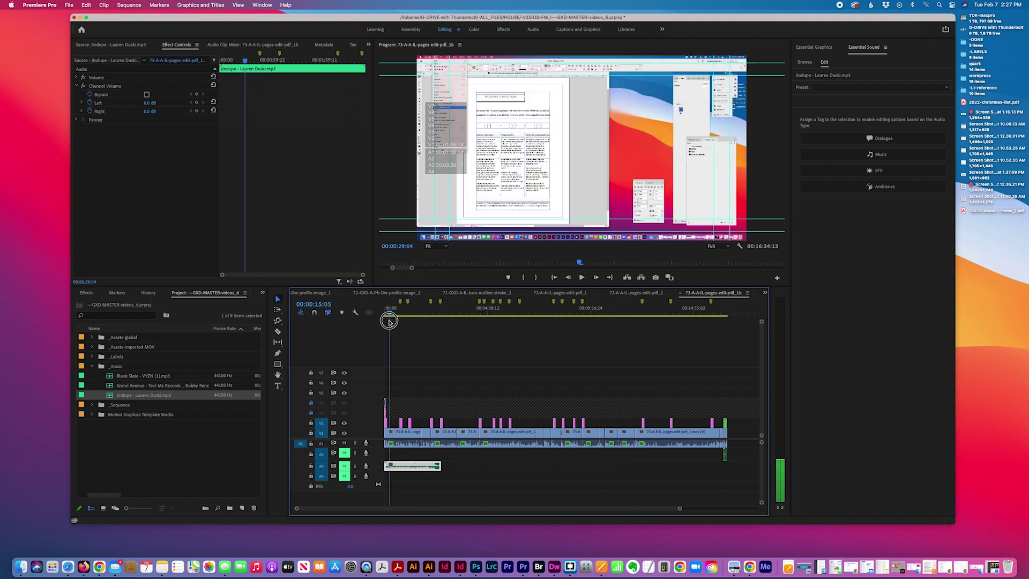
- Unmute audio track A3 and play the sequence with the music beneath the voice from about 00:00:37
key("space")
left_click(343, 464)
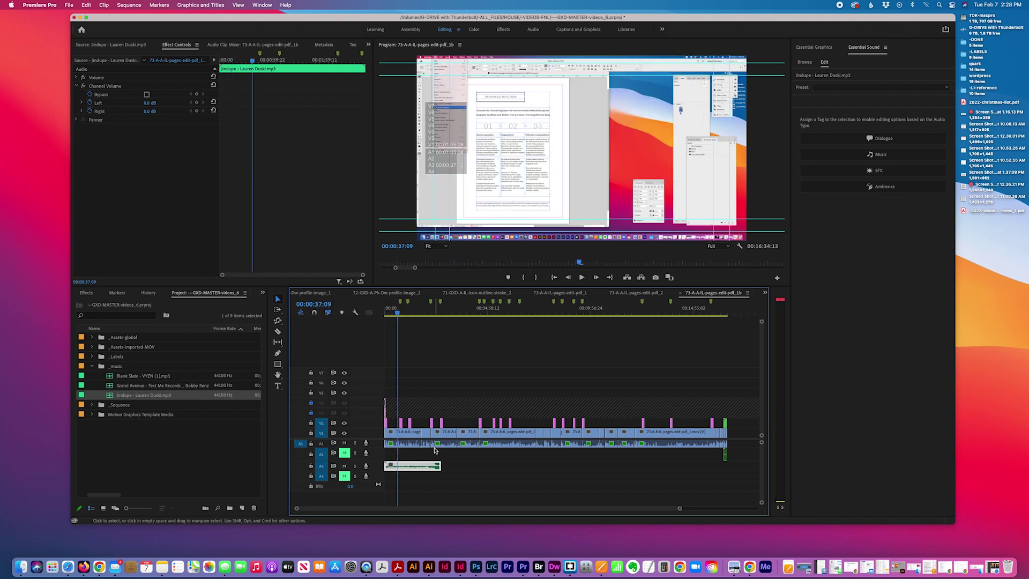
key("XF86AudioRaiseVolume")
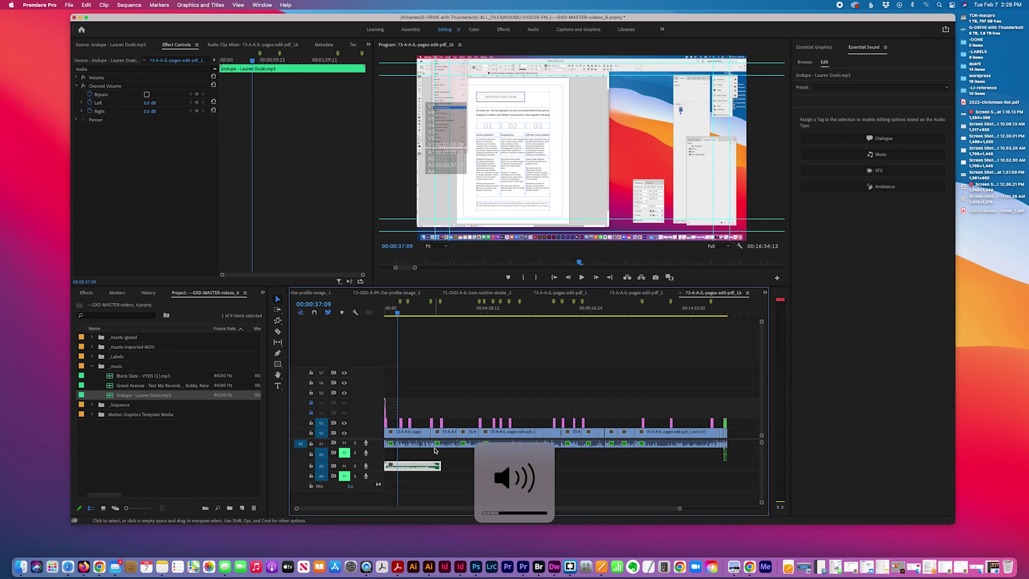
key("space")
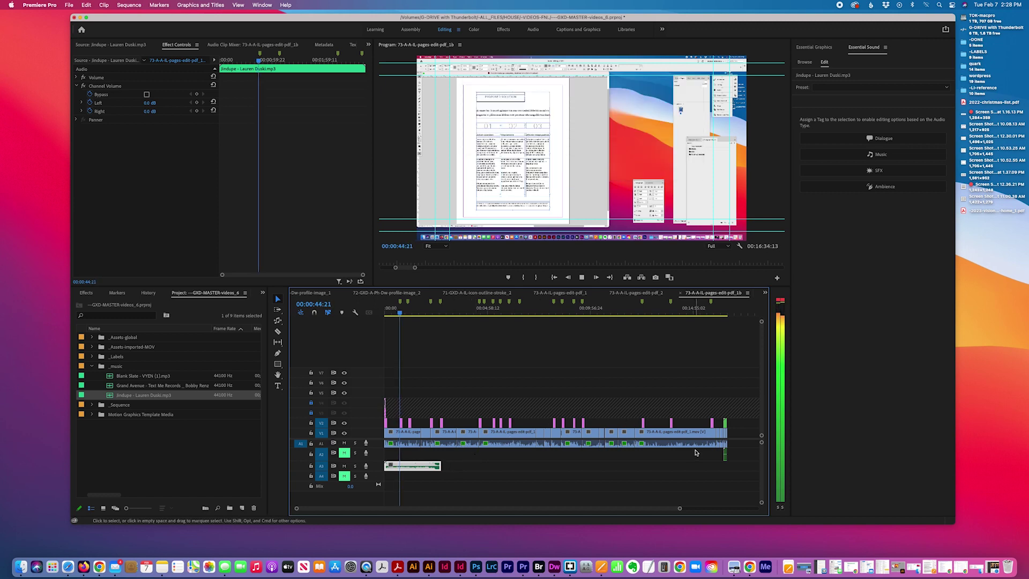
key("space")
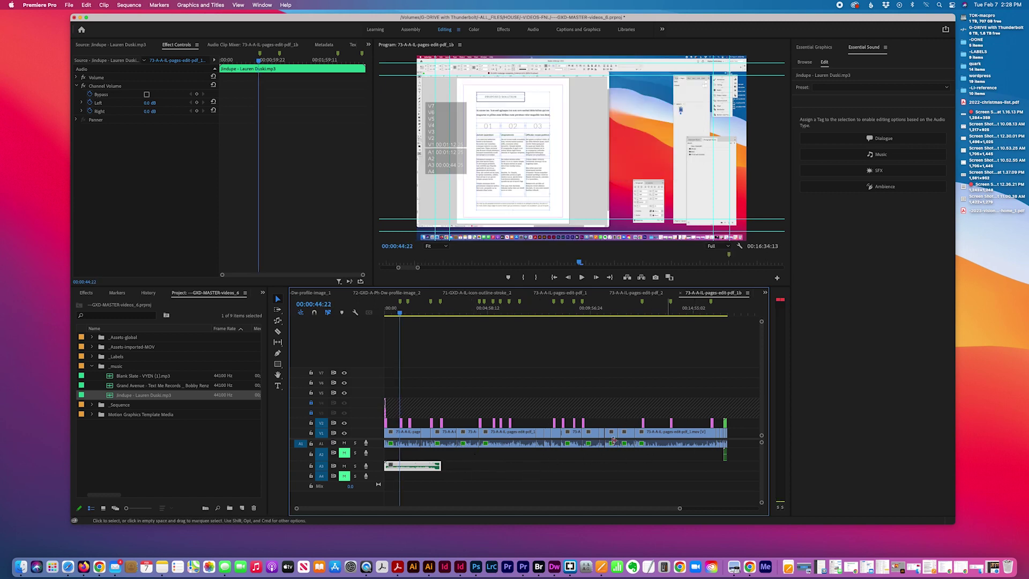
- Extend the music clip on A3 to the end of the sequence with the Remix tool
left_click(471, 476)
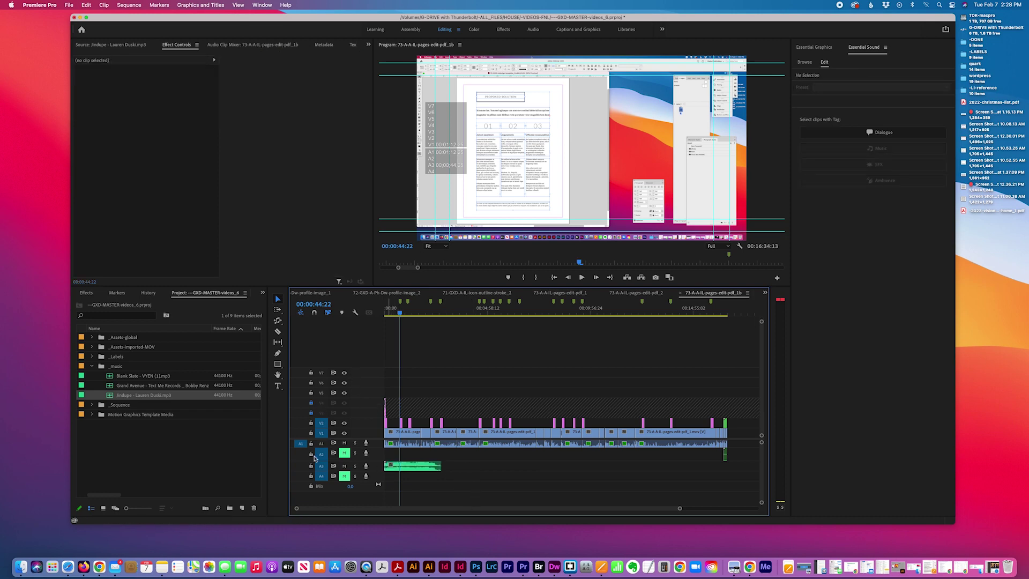
left_click(419, 470)
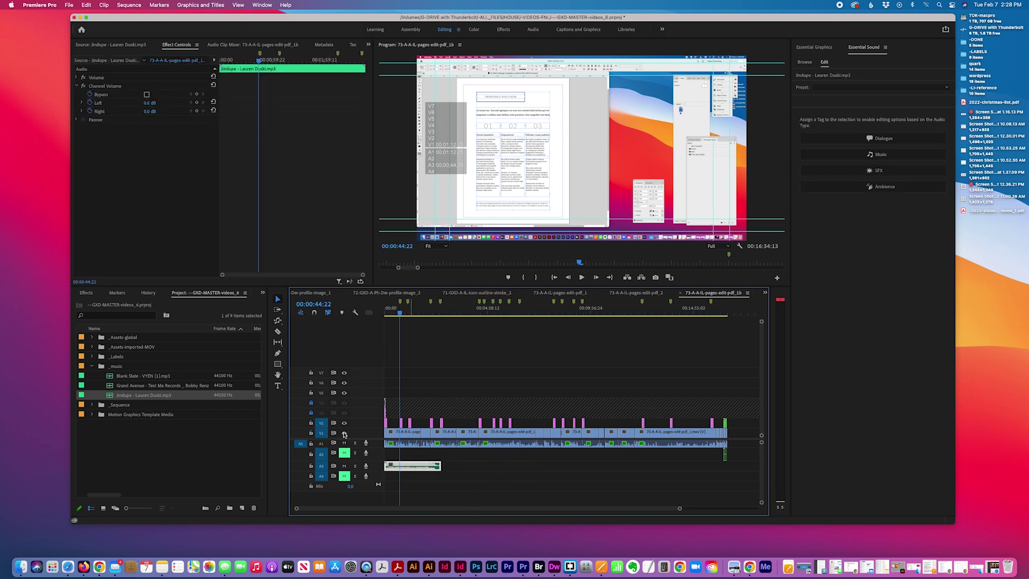
left_click_drag(277, 322, 311, 348)
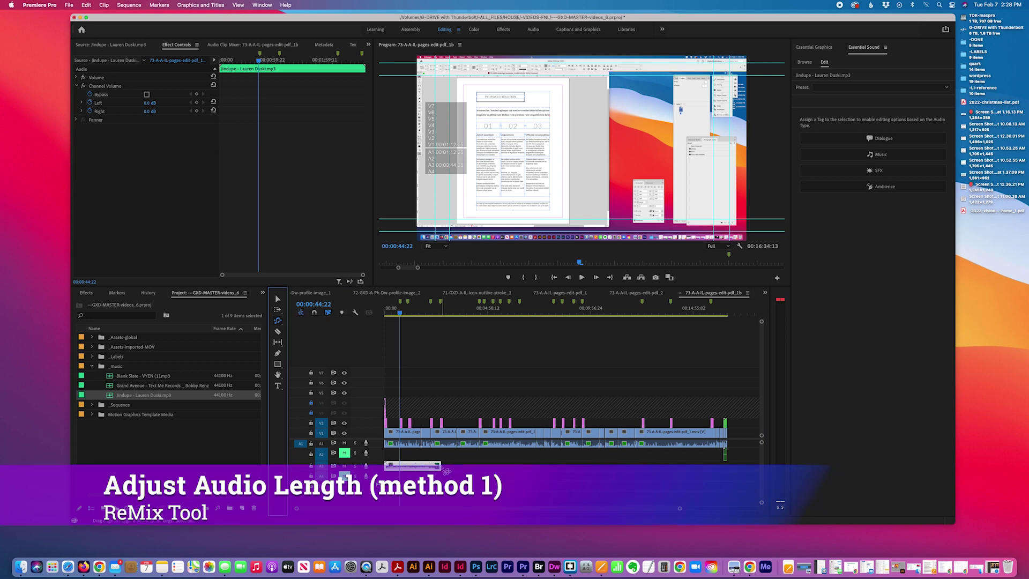
left_click_drag(445, 471, 726, 470)
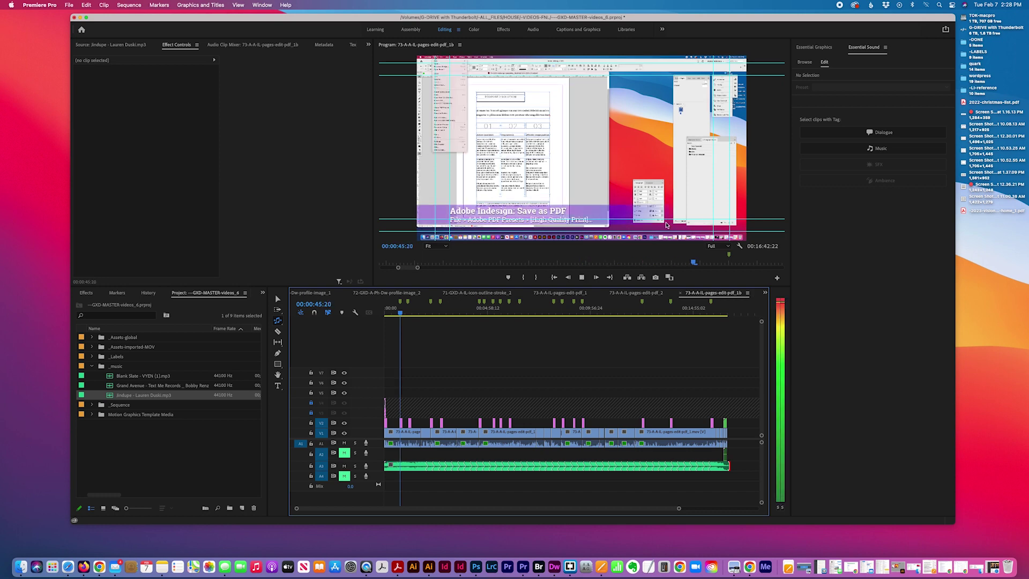
- Play the remixed music at about 00:01:42 and again from about 00:02:20 to check the transitions
key("space")
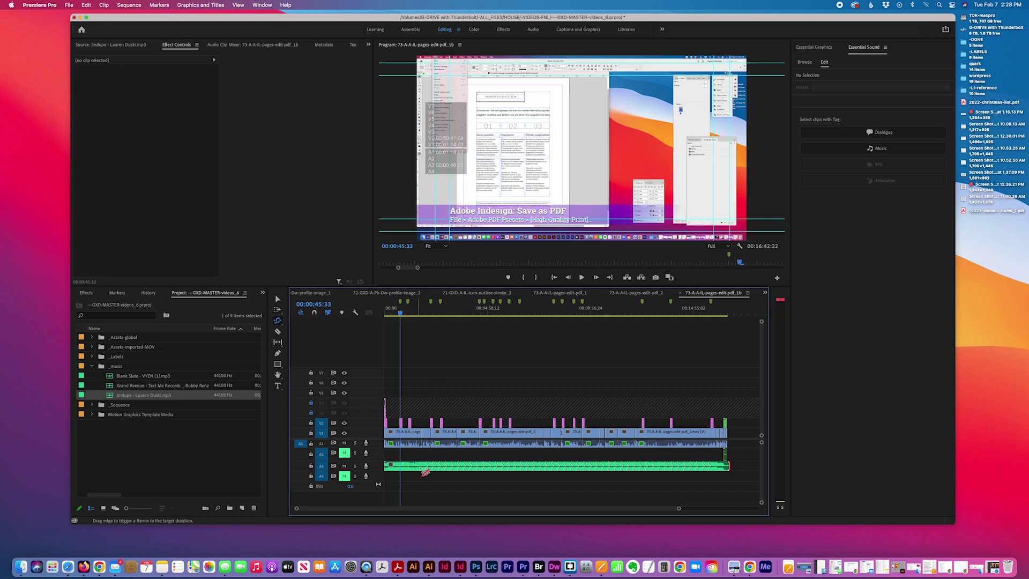
left_click(420, 315)
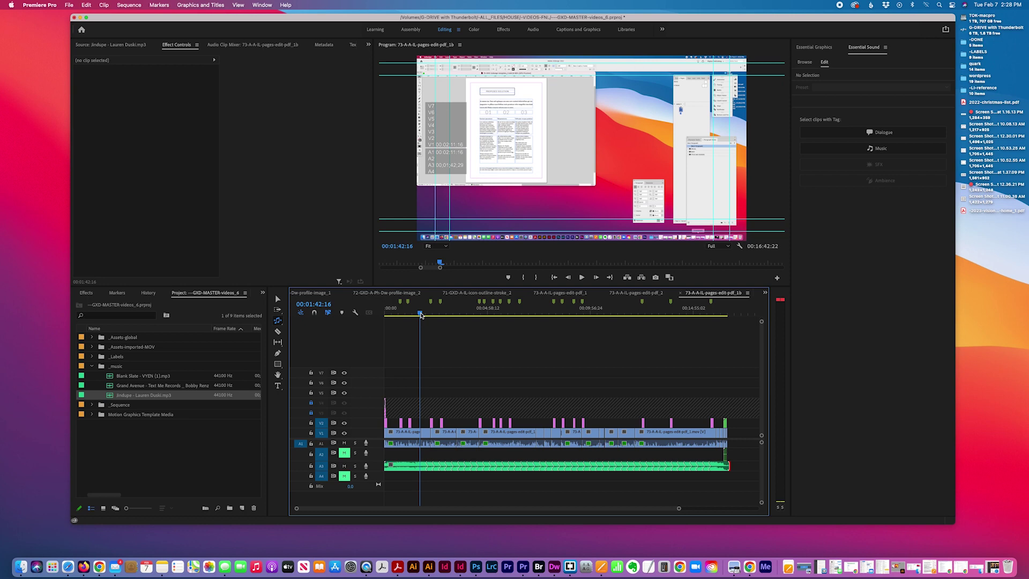
key("space")
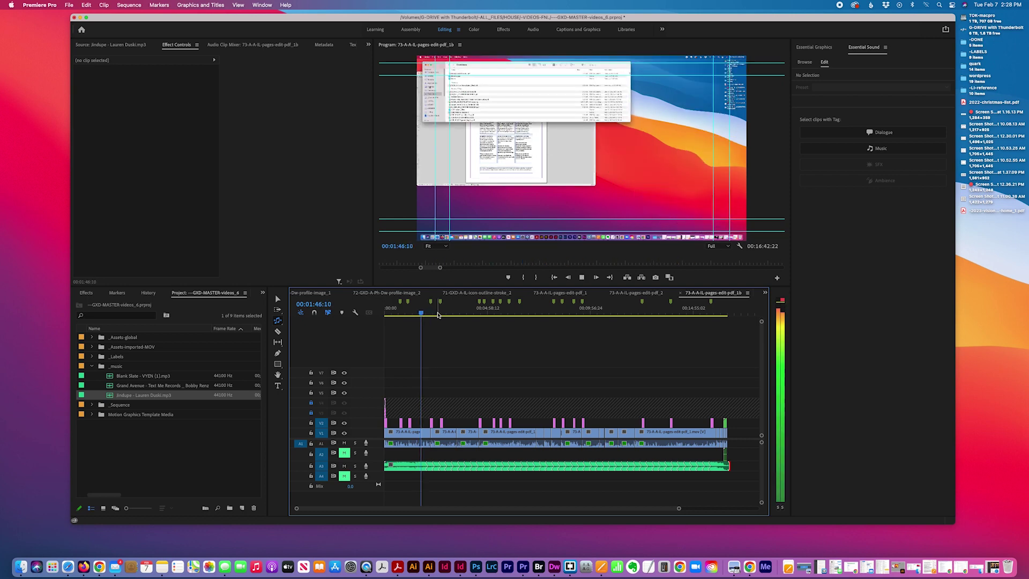
left_click(278, 298)
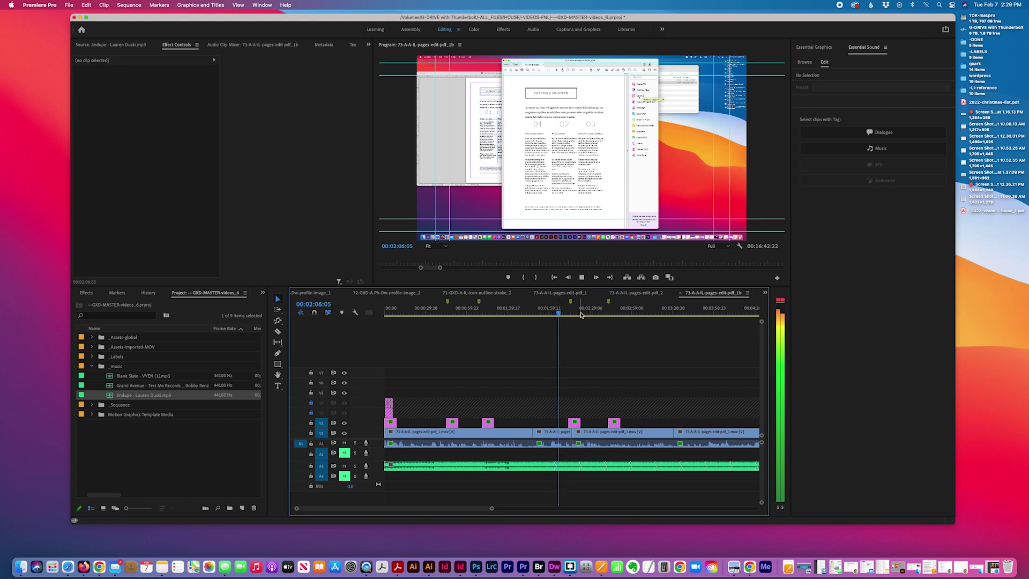
left_click_drag(579, 311, 579, 314)
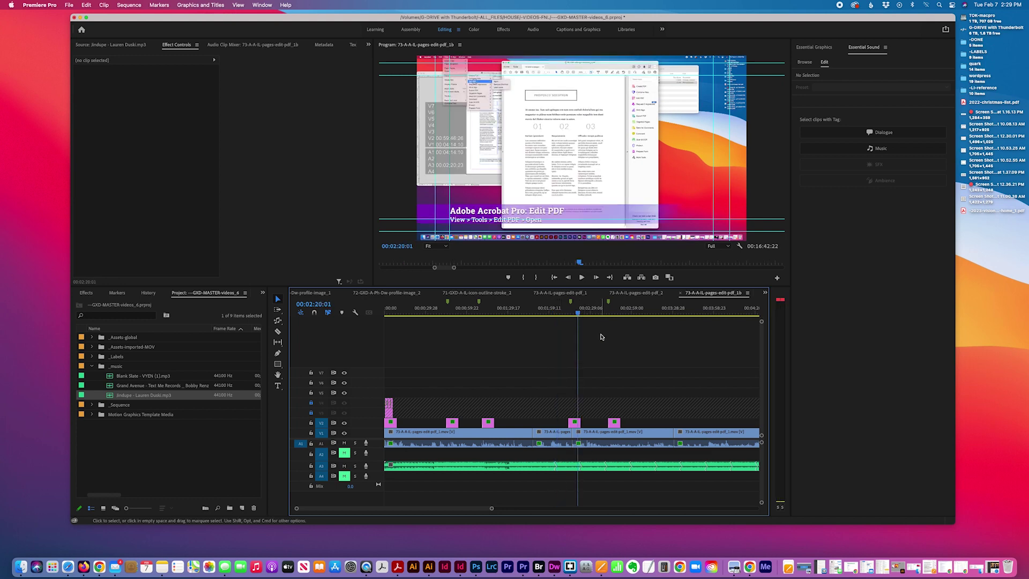
key("space")
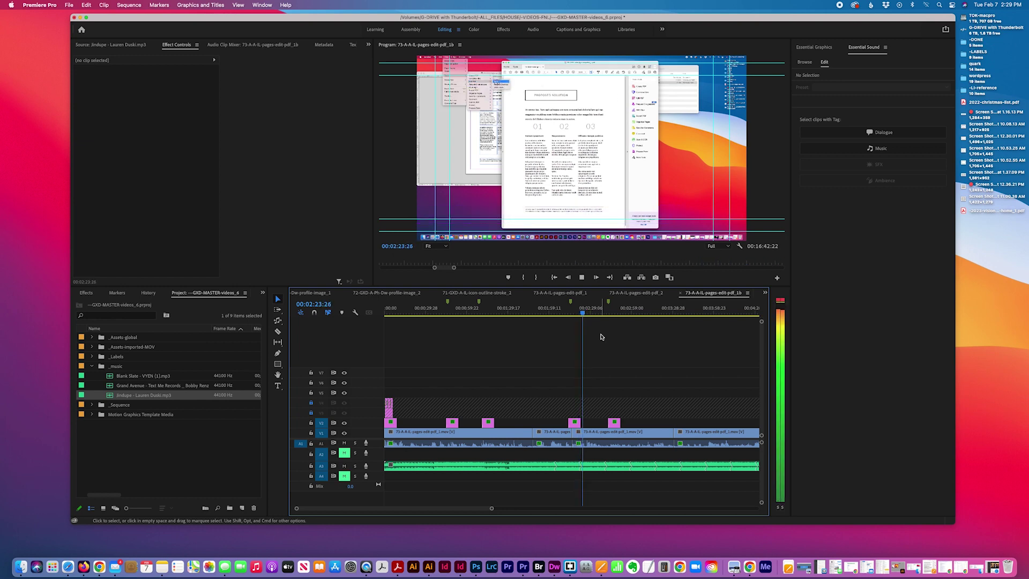
key("space")
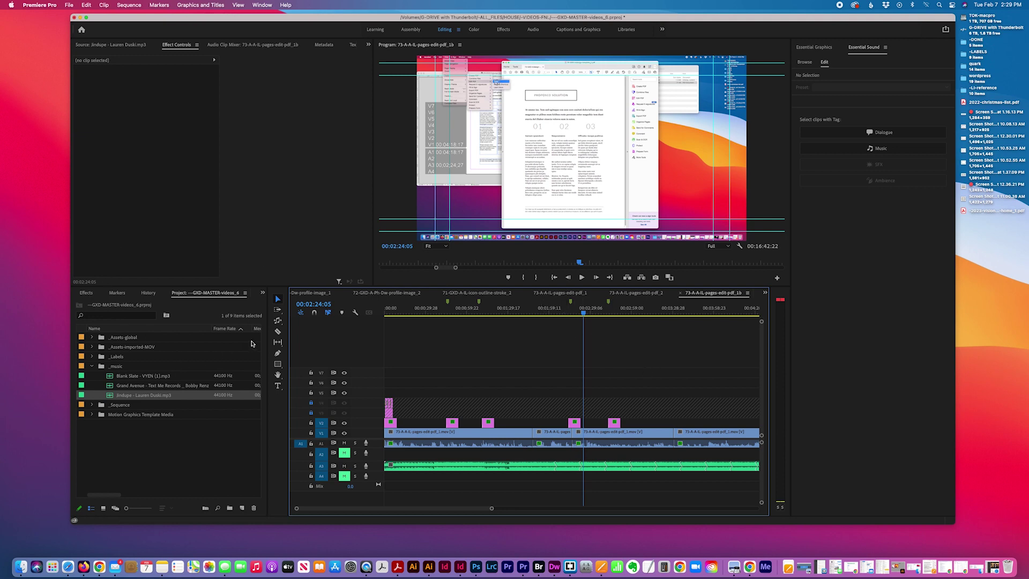
- Undo the remix of the music clip and fit the whole sequence in the timeline
left_click_drag(278, 321, 311, 345)
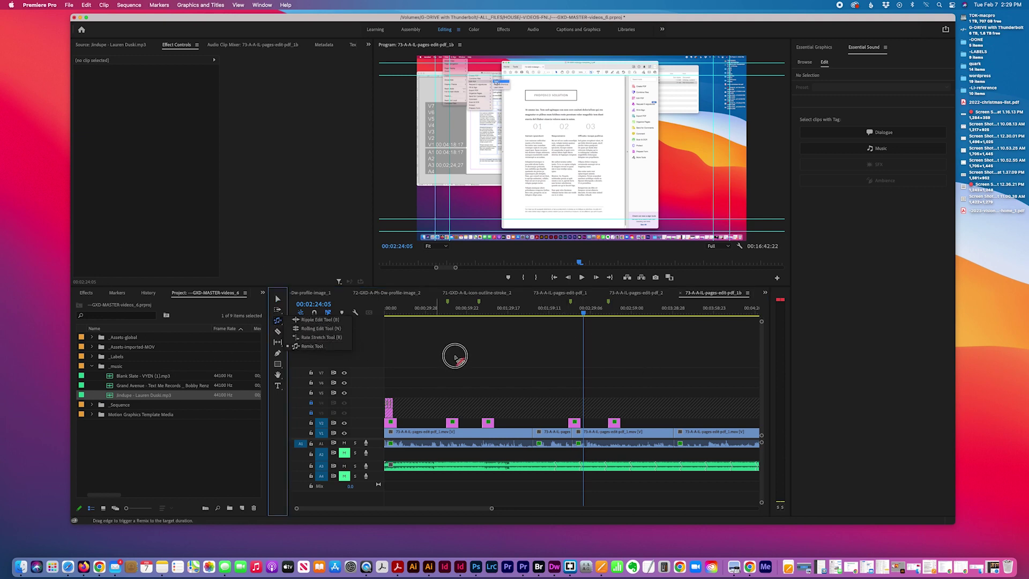
key("super+z")
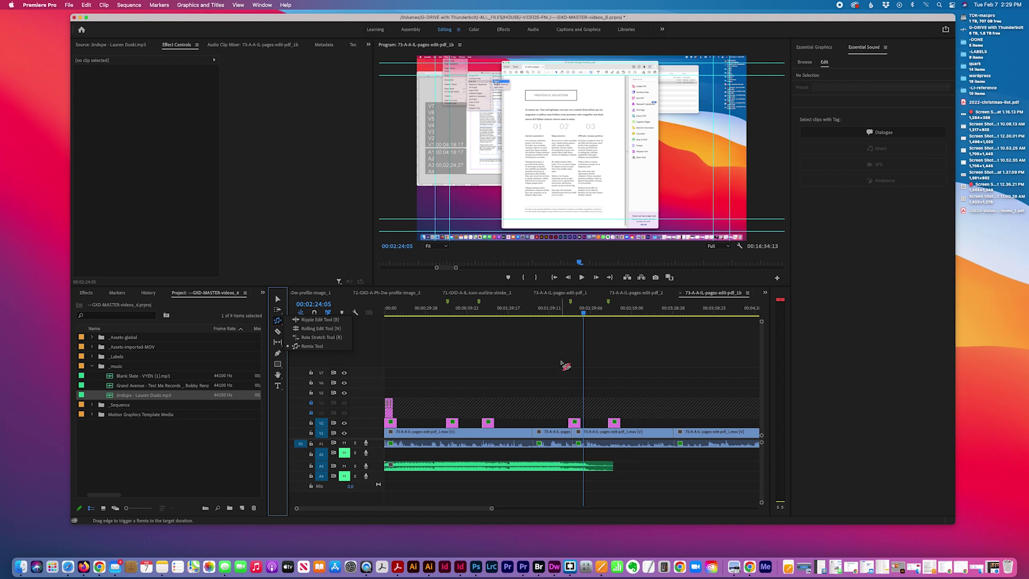
key("backslash")
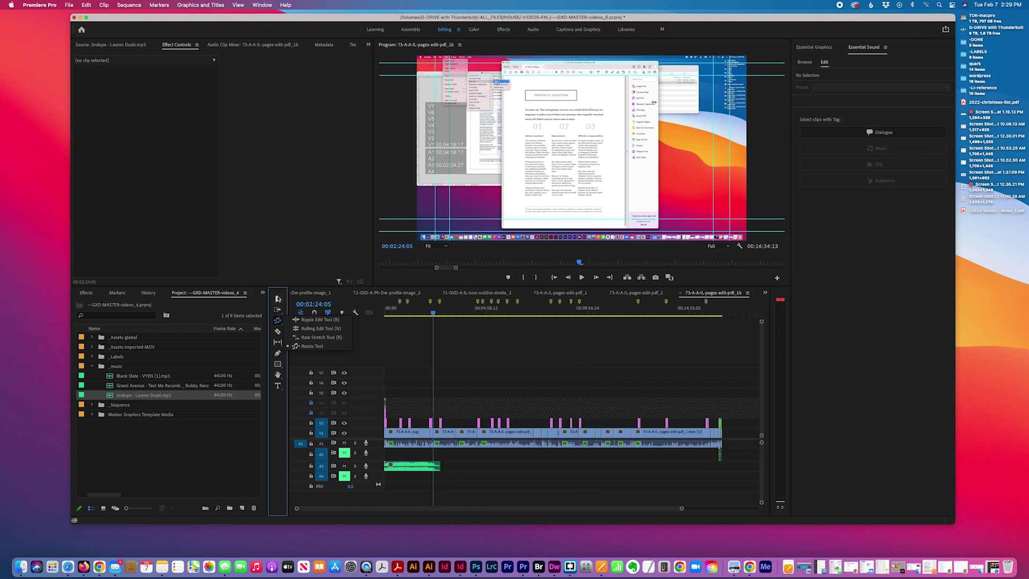
- Tag the music clip on A3 as Music in Essential Sound and enable its Duration settings with the Remix method
left_click(278, 299)
left_click(422, 472)
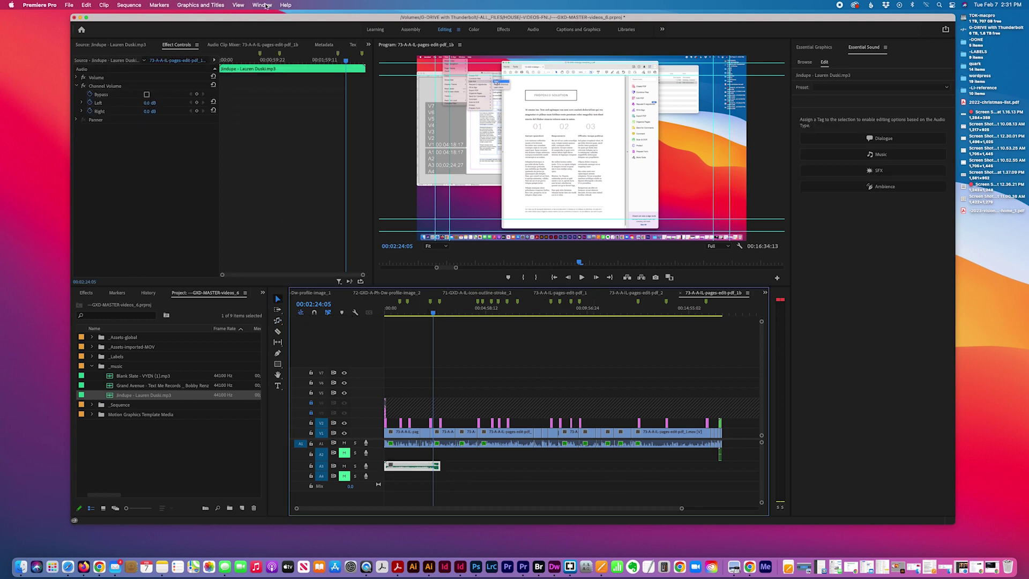
left_click(264, 6)
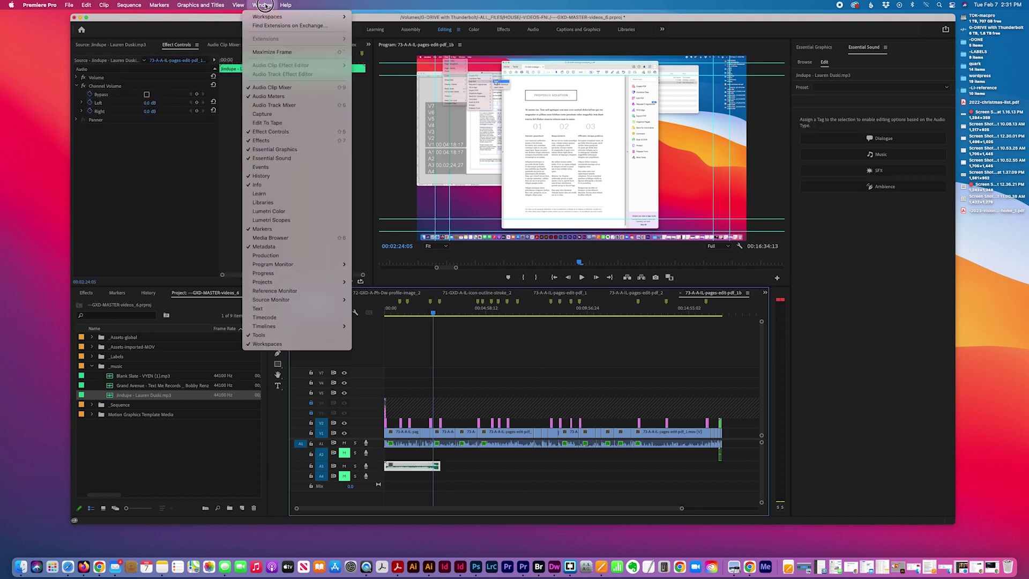
left_click(271, 158)
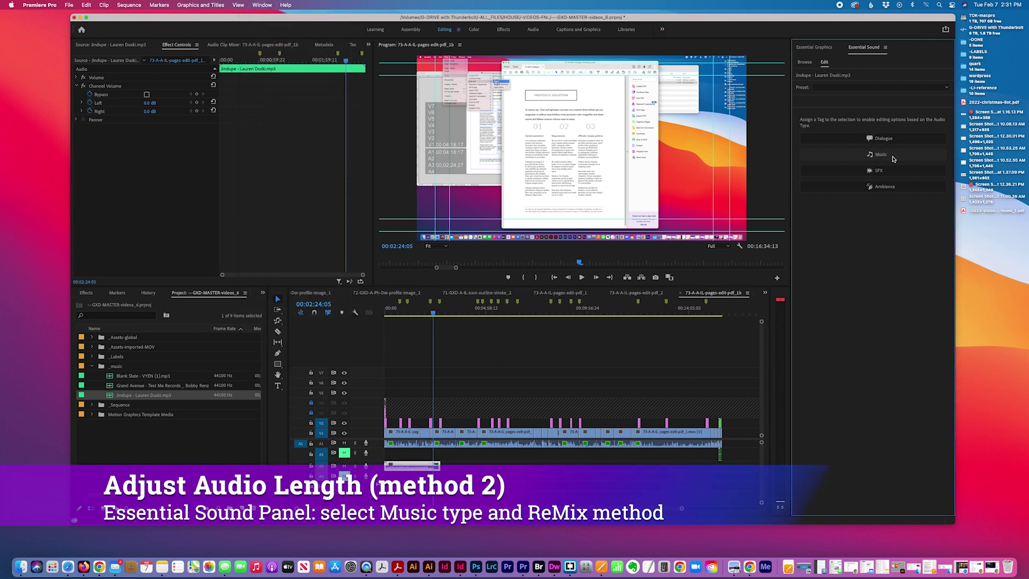
left_click(889, 156)
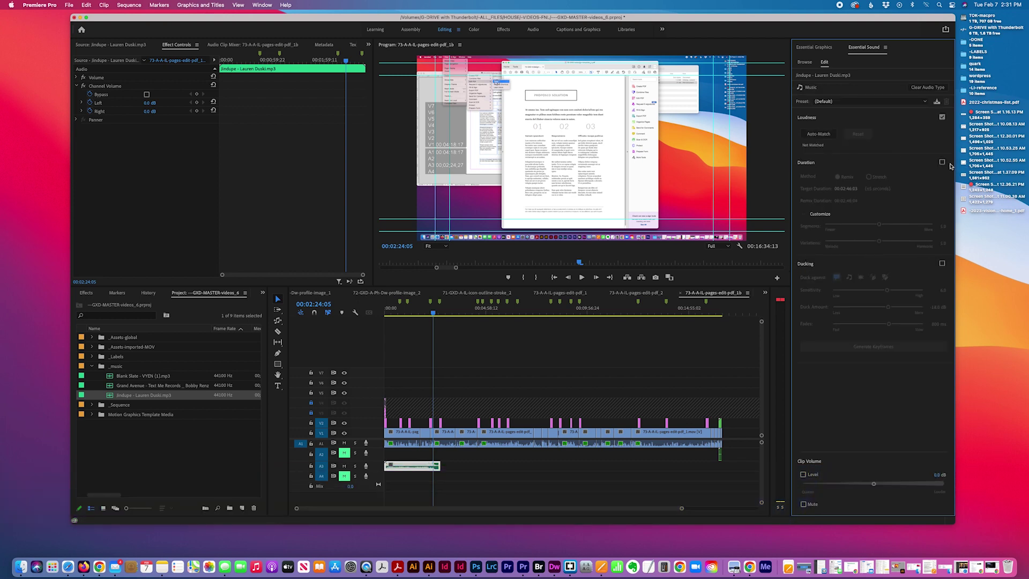
left_click(941, 162)
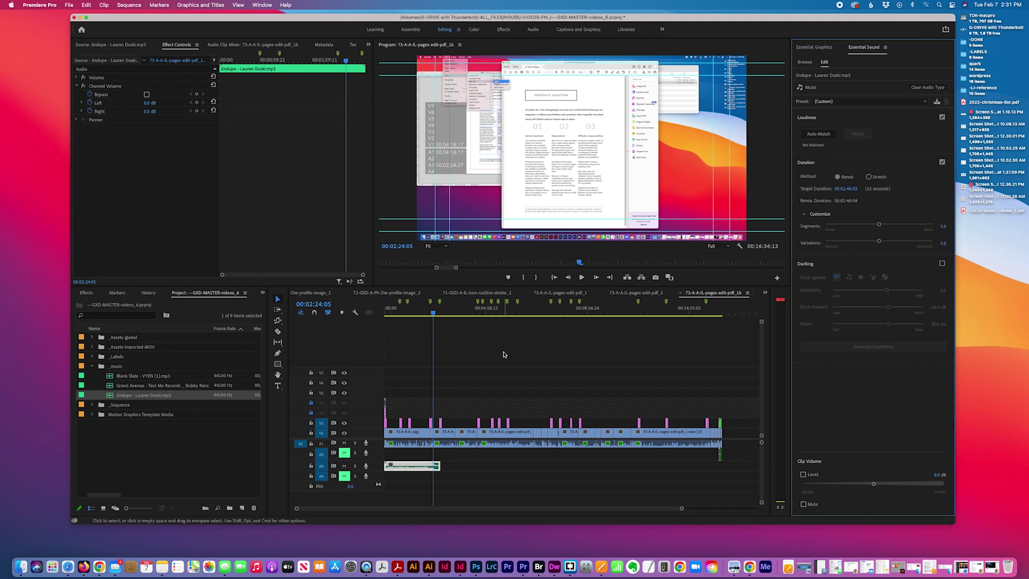
- Place the playhead at 00:16:30:00 near the sequence end, and set the music clip's target duration to 16:30:00
left_click(721, 314)
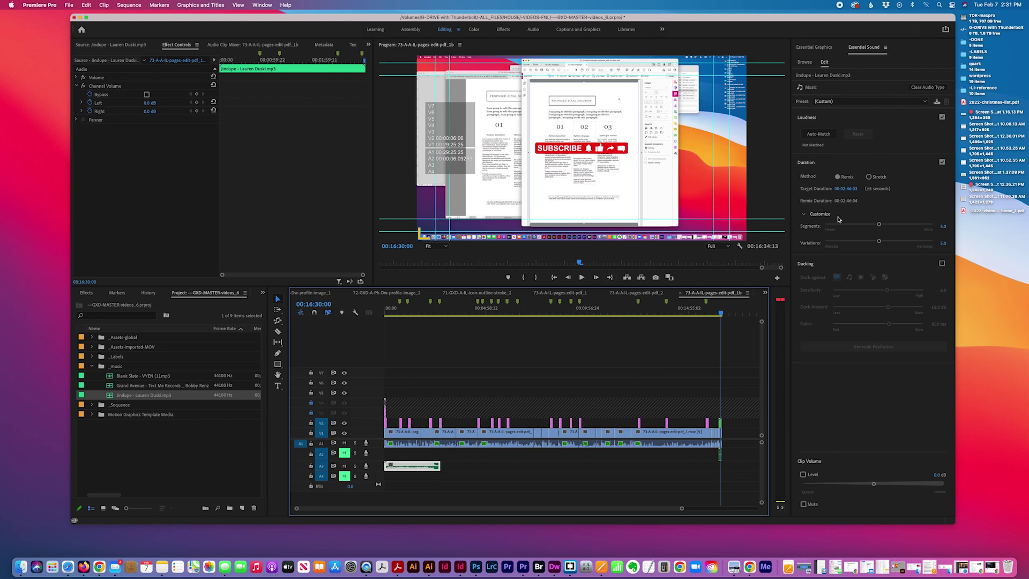
left_click(845, 189)
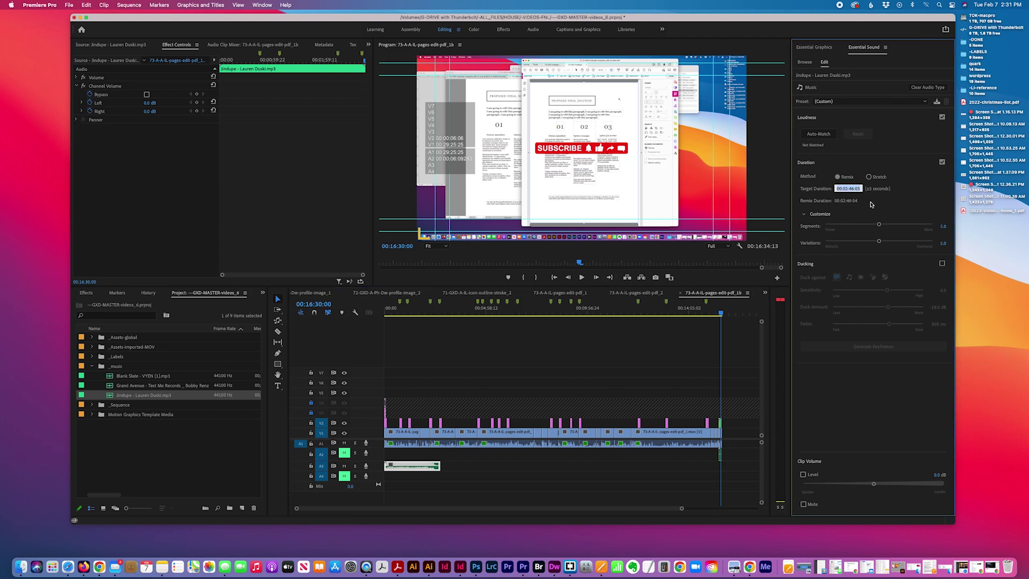
type("16:30:00")
key("Return")
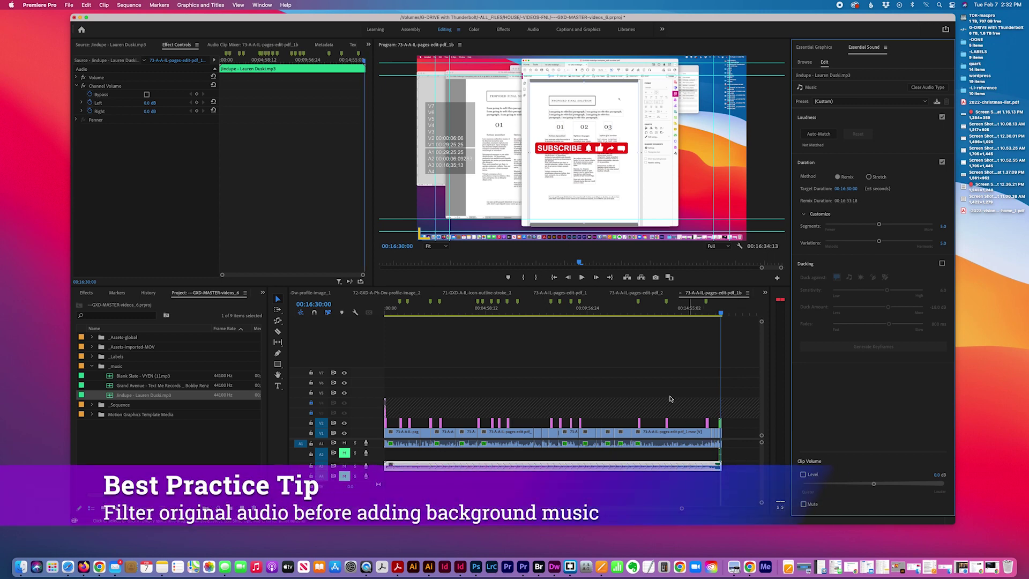
- Play the sequence from about 00:04:20, and undo the music clip's target duration change
left_click_drag(722, 313, 471, 314)
key("space")
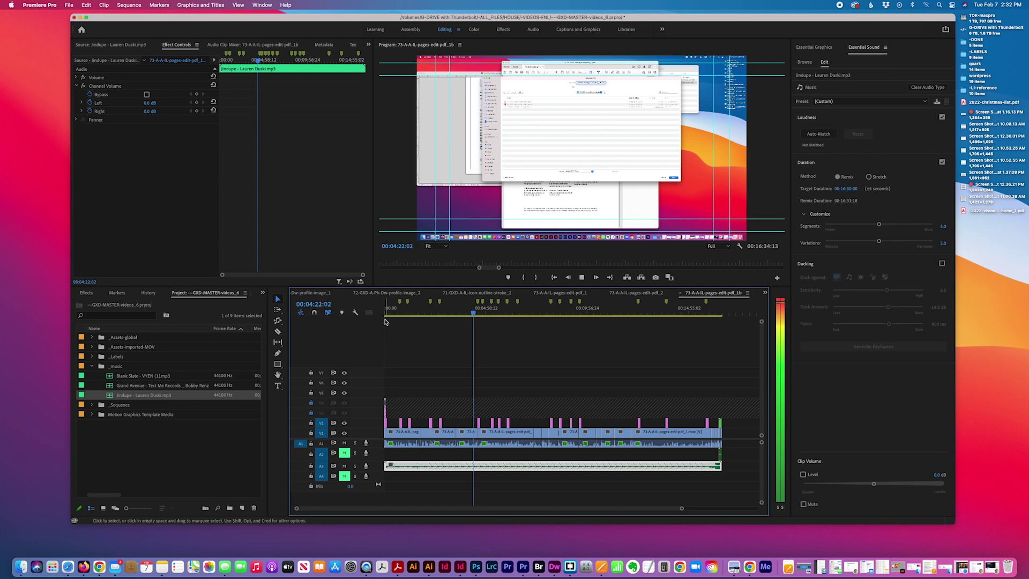
key("space")
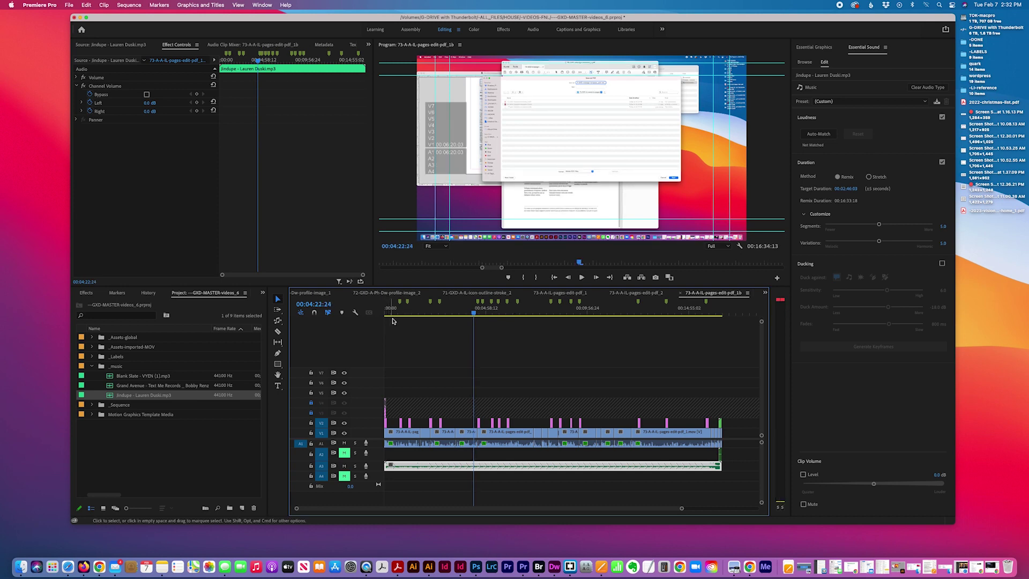
key("super+z")
- Remix the music clip on A3 by its end edge out to the sequence end, and play it from 00:04:22:24
left_click(278, 321)
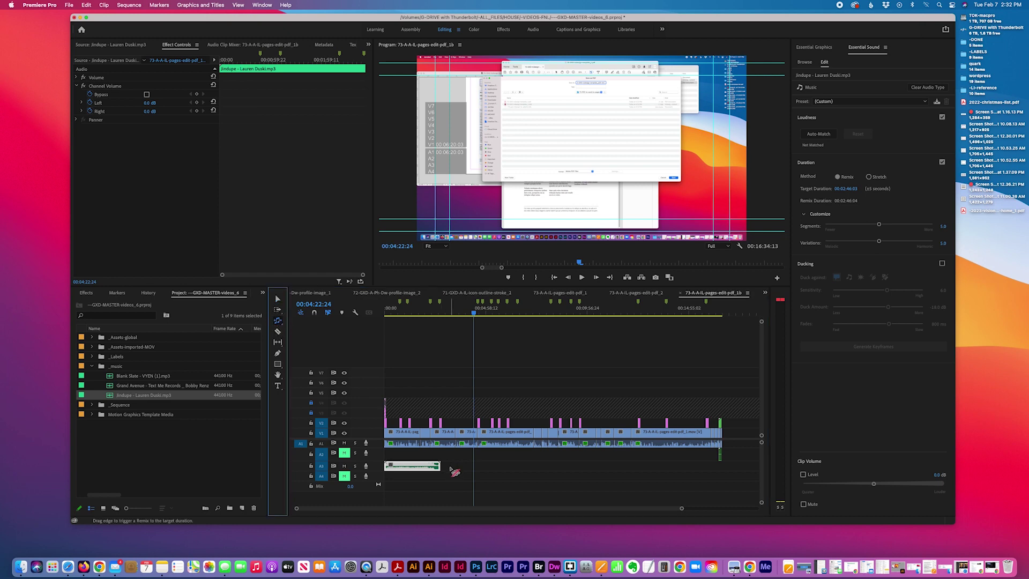
left_click_drag(443, 470, 718, 465)
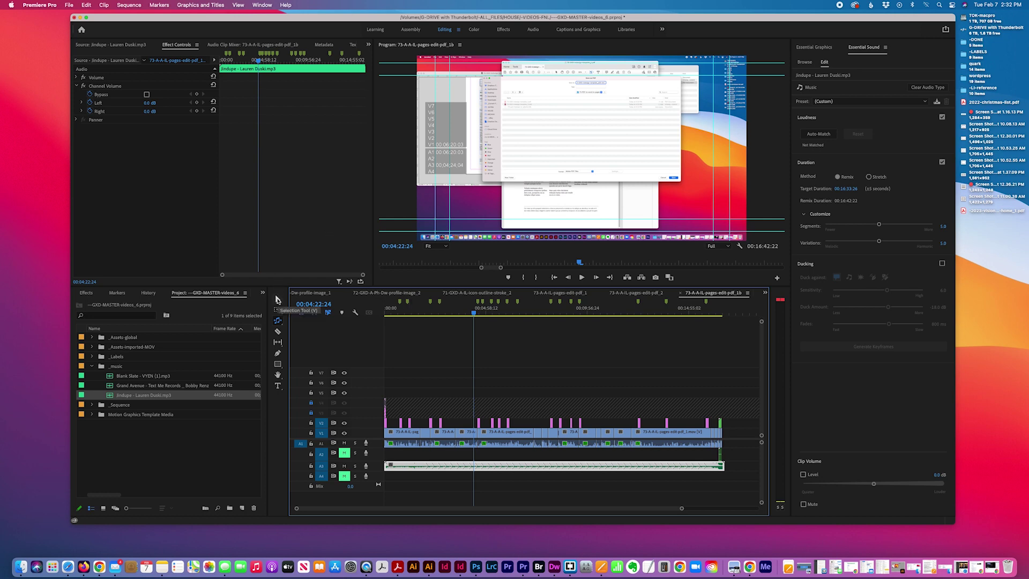
left_click(277, 299)
key("space")
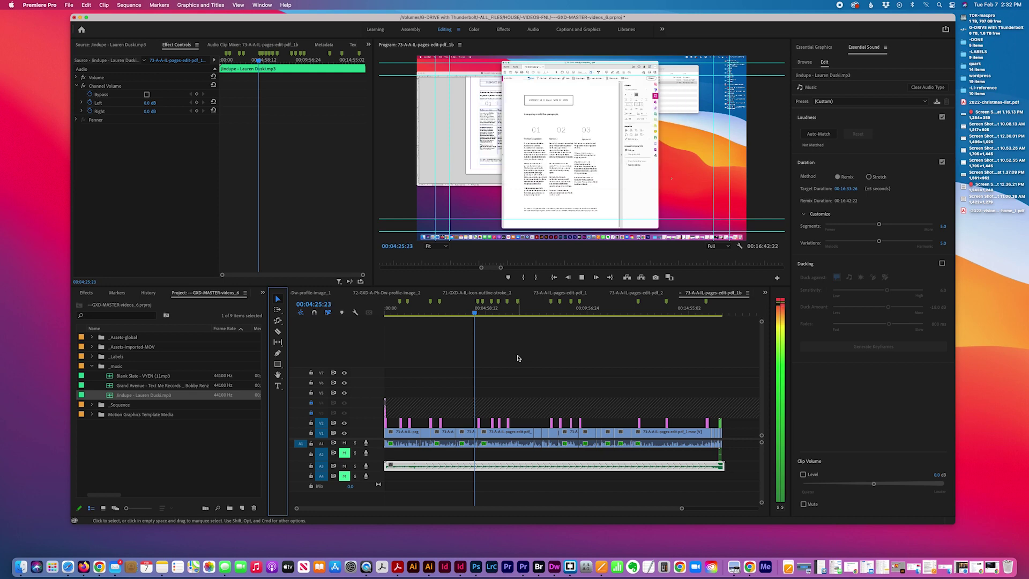
key("space")
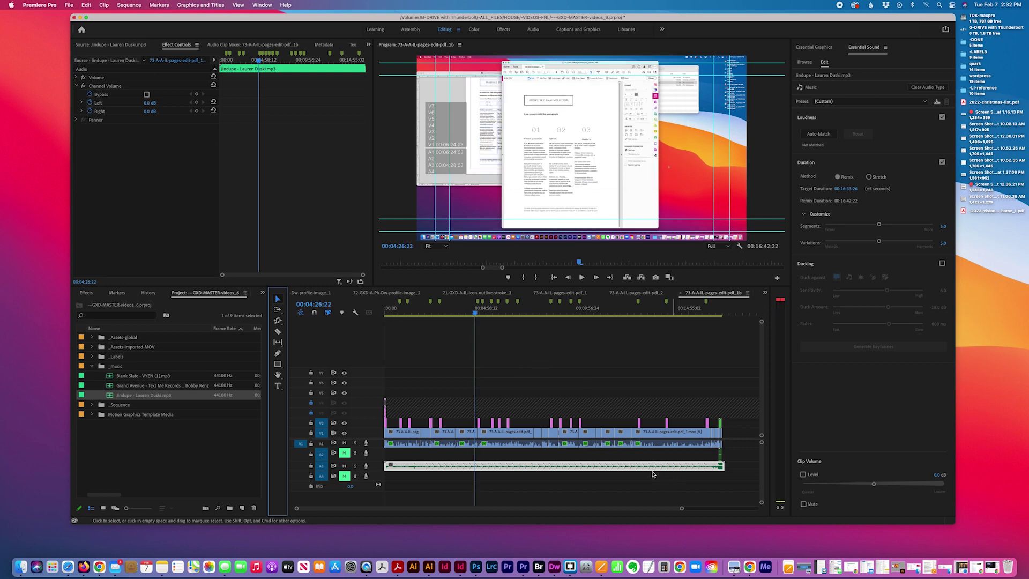
- Lower the music clip's volume level to about -33 dB in Essential Sound and play it against the voice
left_click(624, 466)
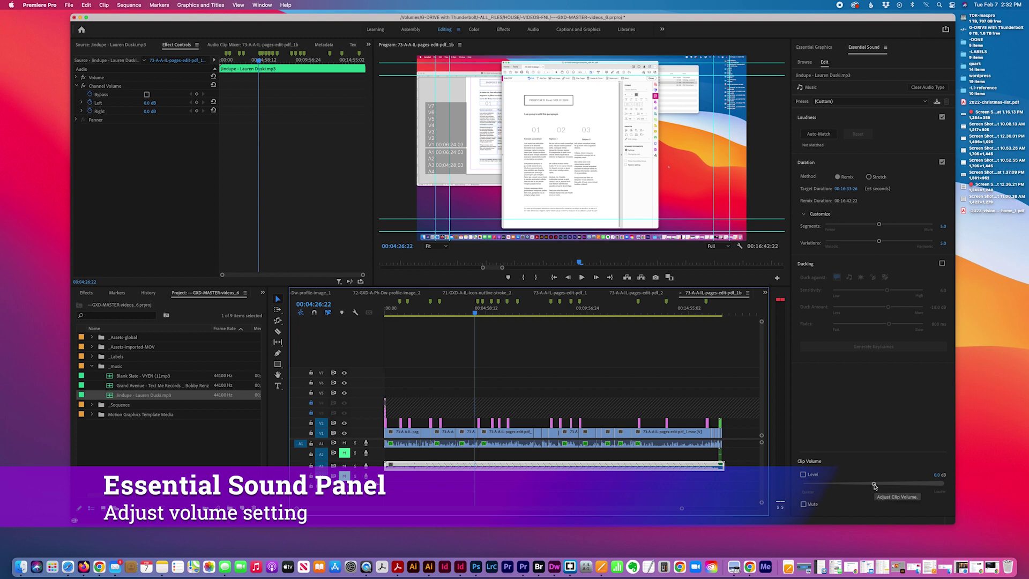
left_click_drag(874, 485, 818, 481)
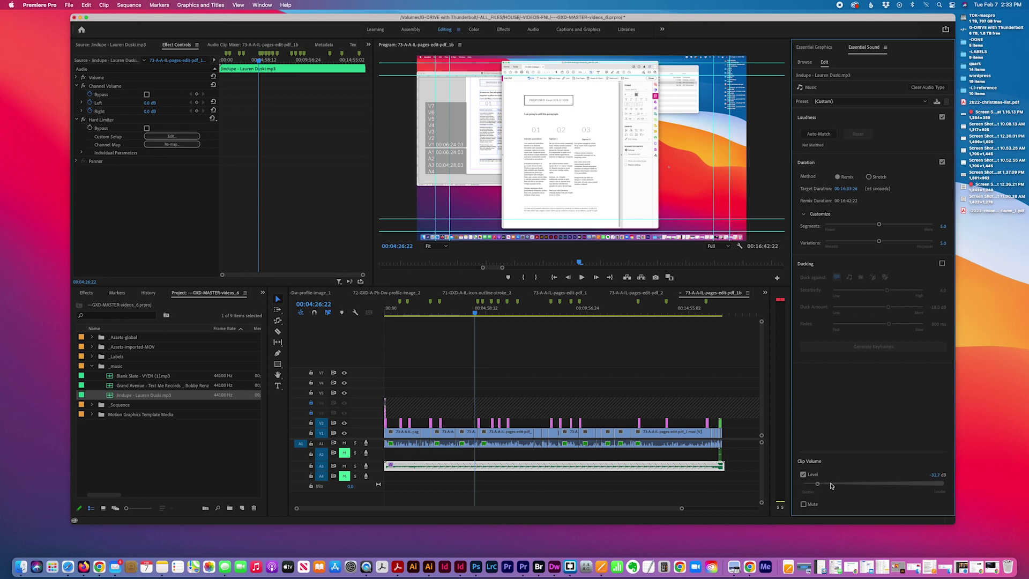
key("space")
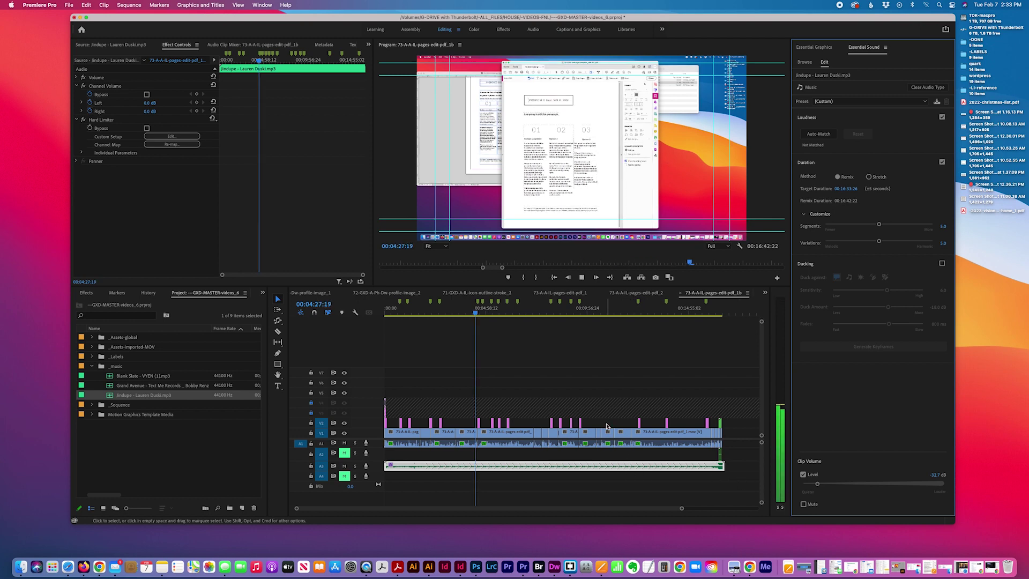
- Set the music clip's volume level to -25 dB while the sequence keeps playing
key("XF86AudioRaiseVolume")
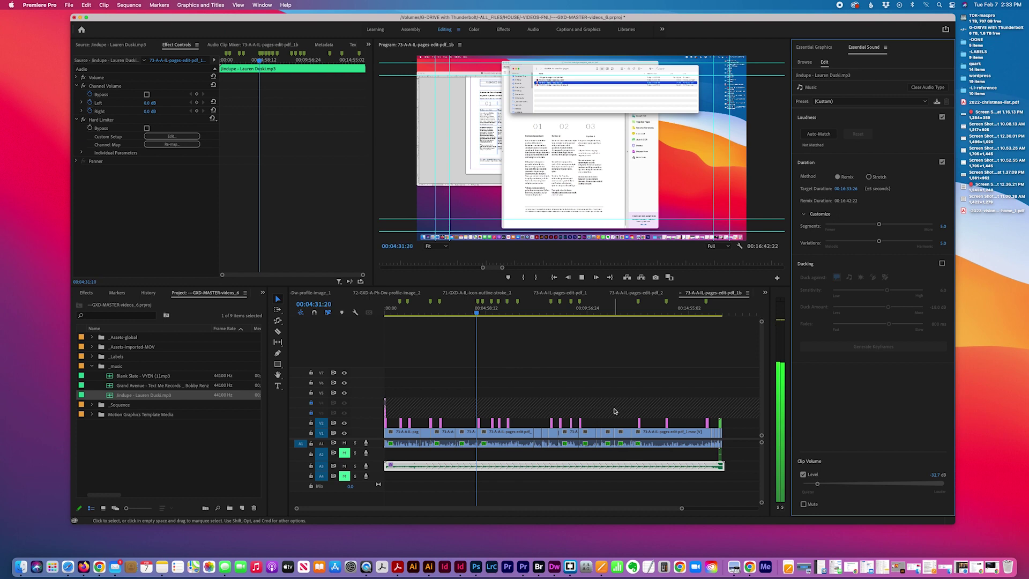
key("equal")
key("equal")
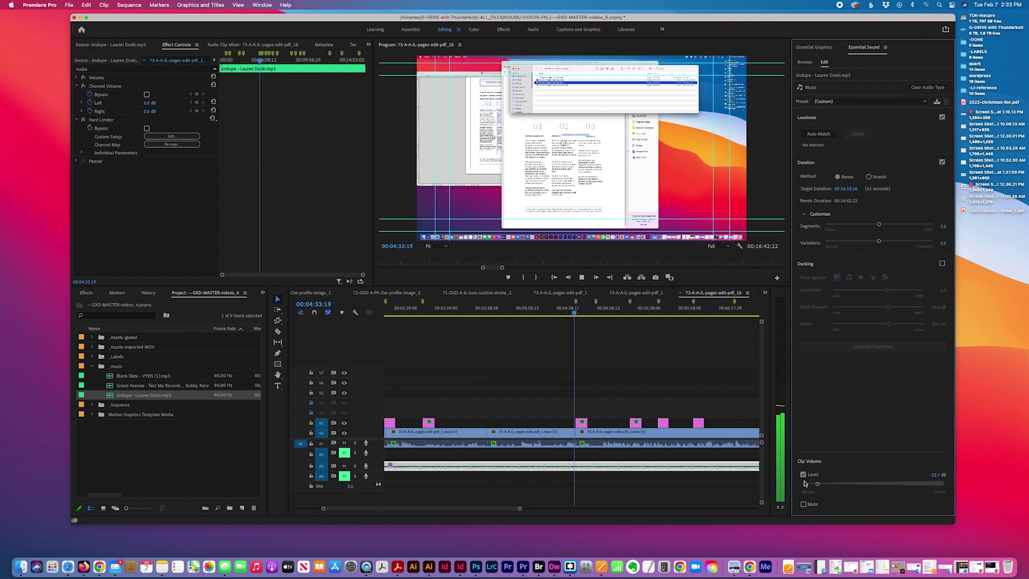
left_click(931, 479)
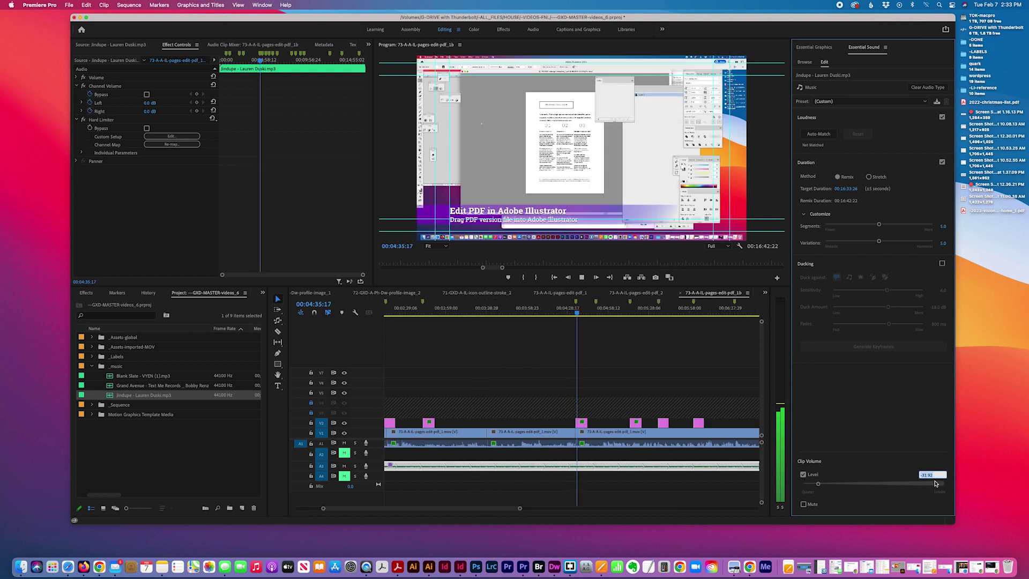
type("-25")
key("Return")
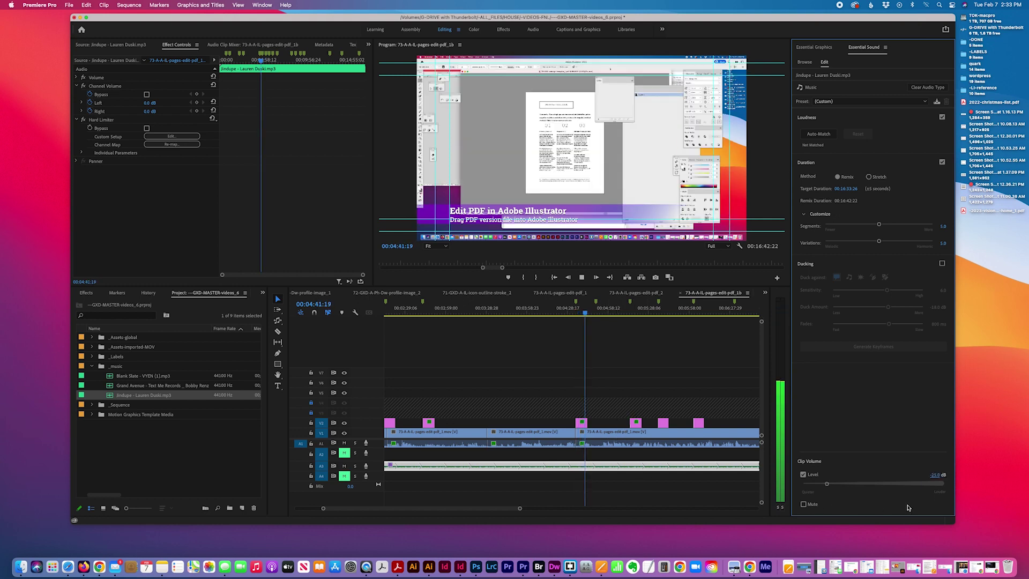
- Enlarge the application window, listen to the music against the voice, and stop playback at about 00:04:52
left_click_drag(954, 521, 1001, 527)
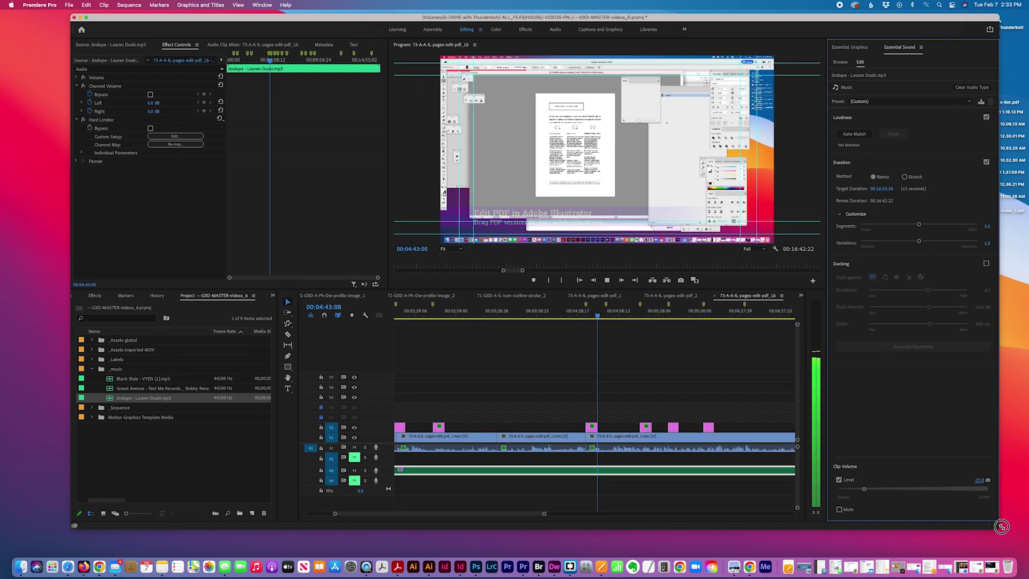
key("XF86AudioLowerVolume")
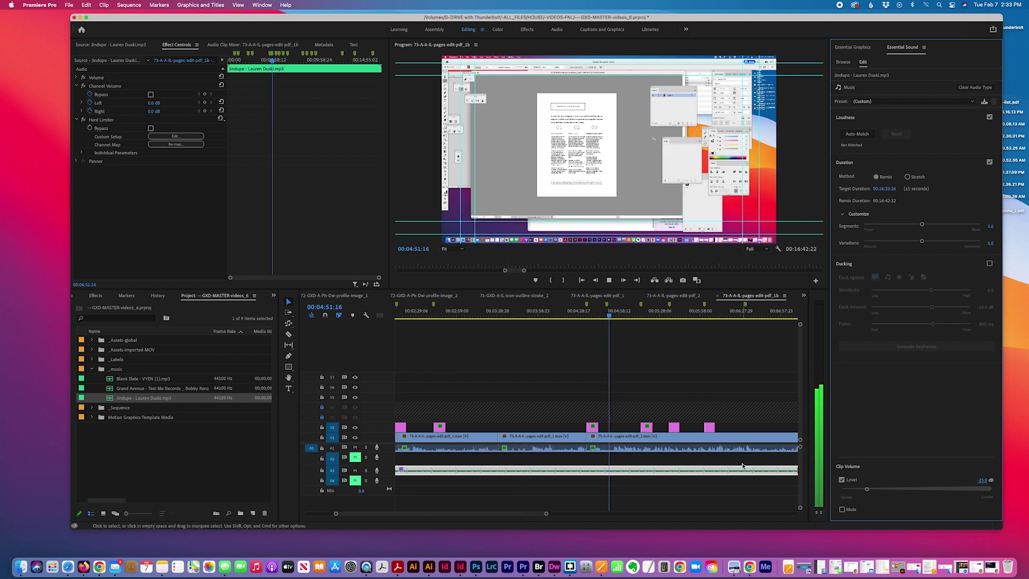
key("space")
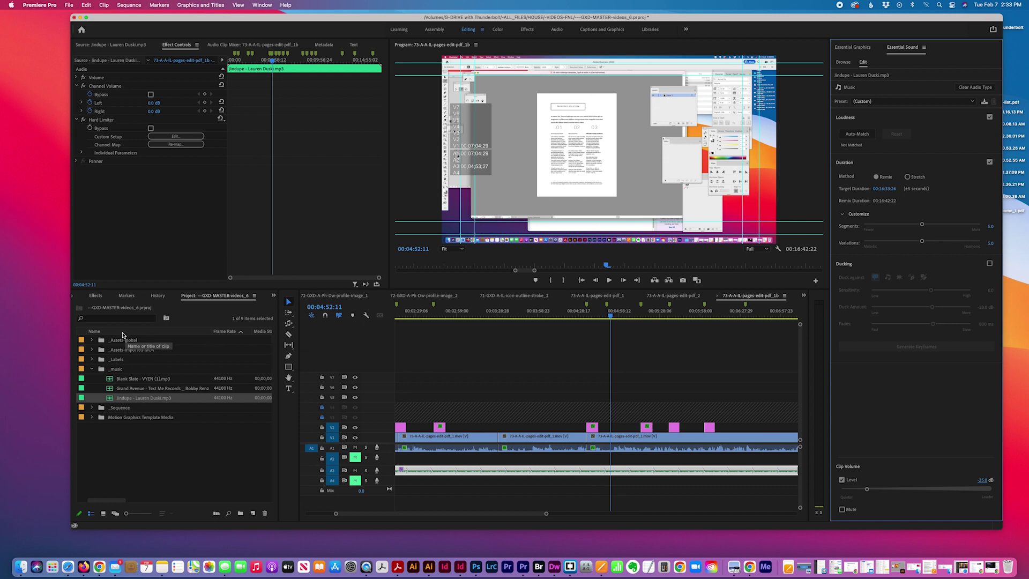
- Search the effects for "low" and apply the Lowpass audio filter to the music clip on A3
scroll(573, 471, "up", 5)
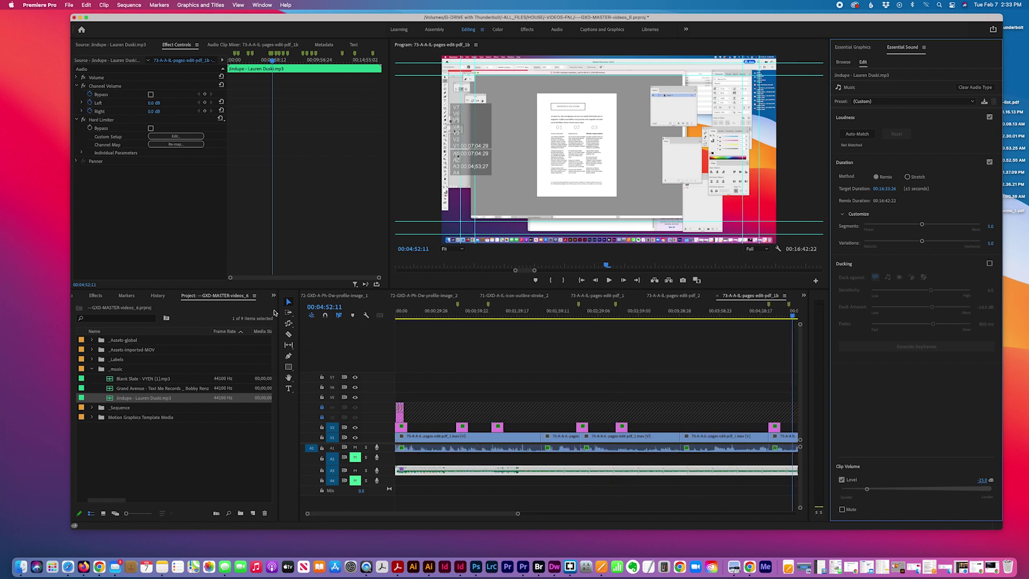
left_click(95, 296)
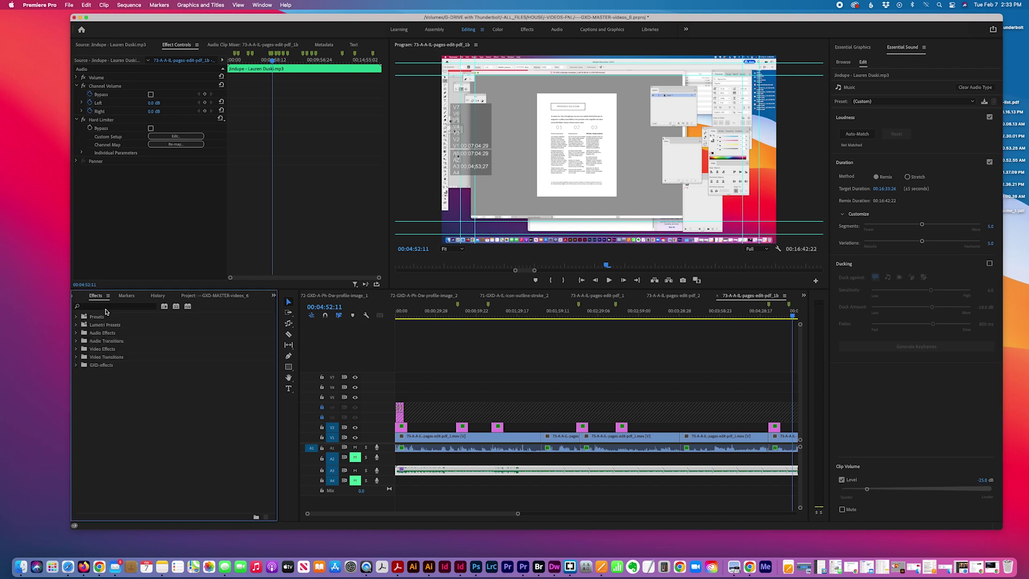
left_click(107, 307)
type("low")
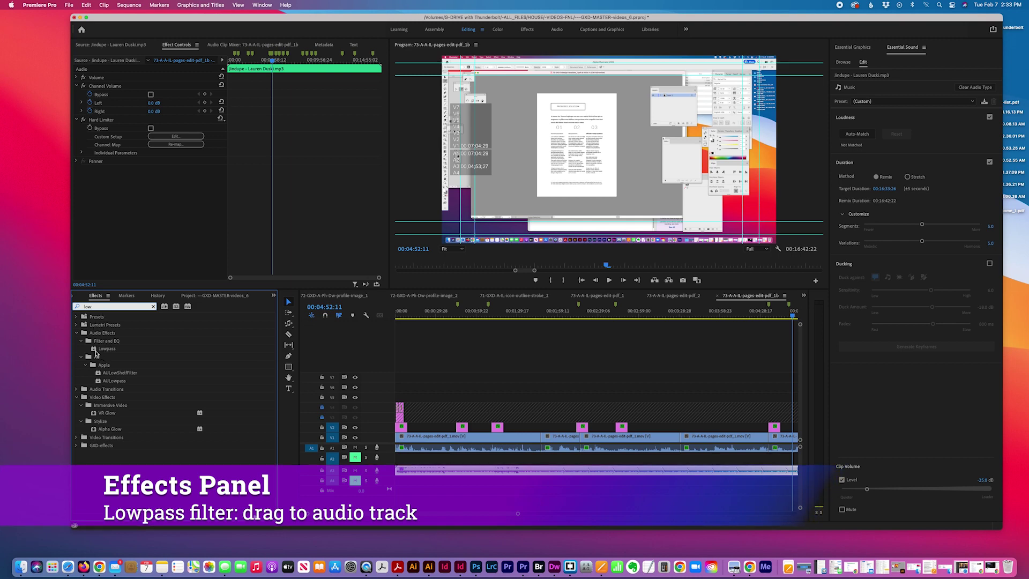
left_click_drag(98, 350, 481, 471)
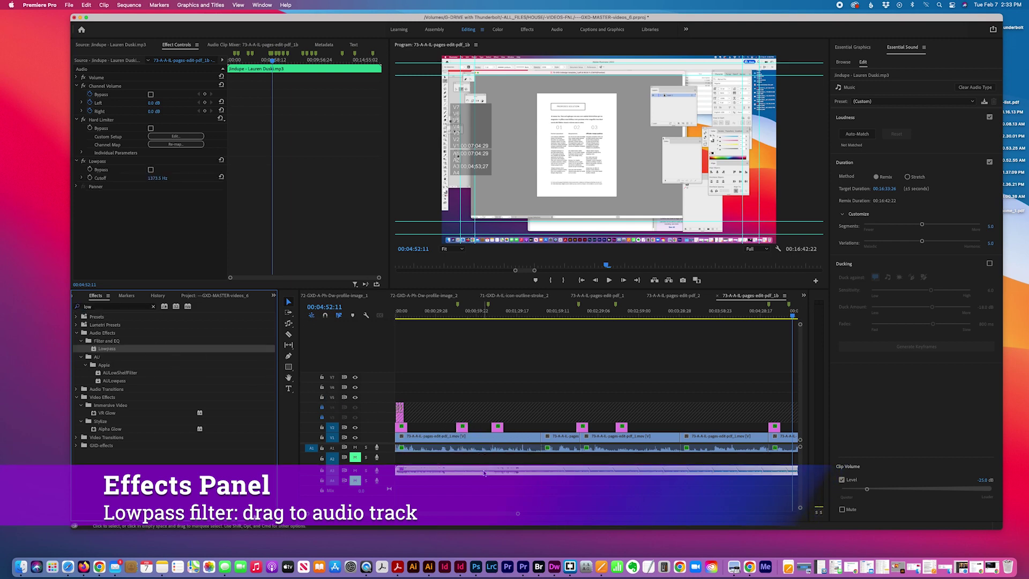
- Inspect the music clip's Hard Limiter custom setup, and play the filtered music from about 00:01:20
left_click(166, 140)
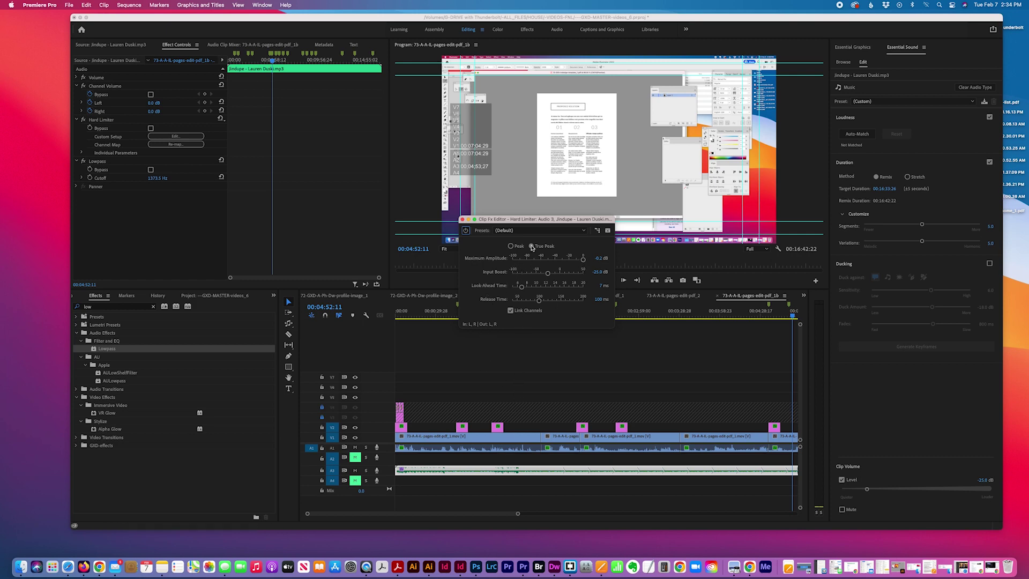
left_click(463, 219)
left_click(503, 313)
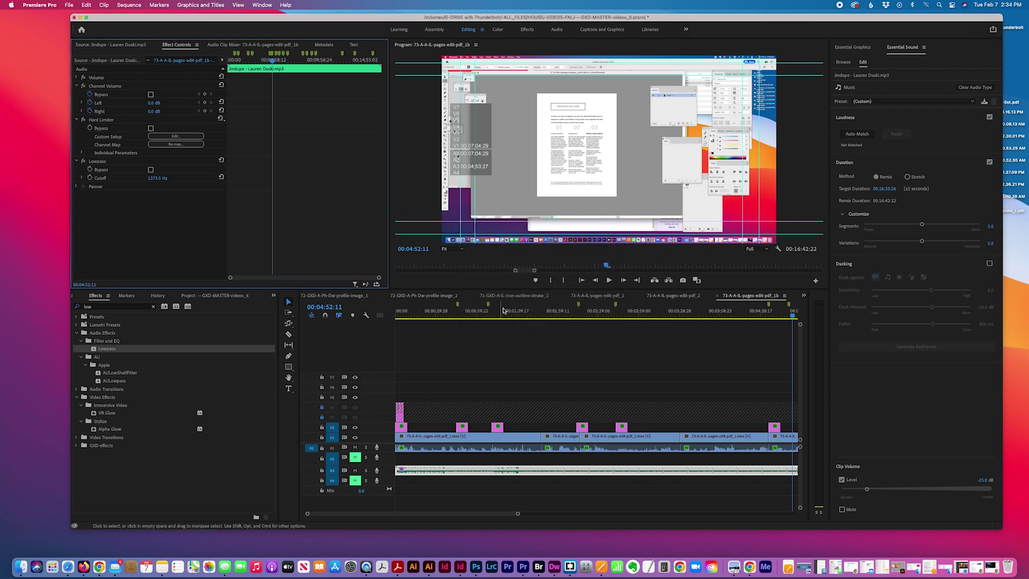
key("space")
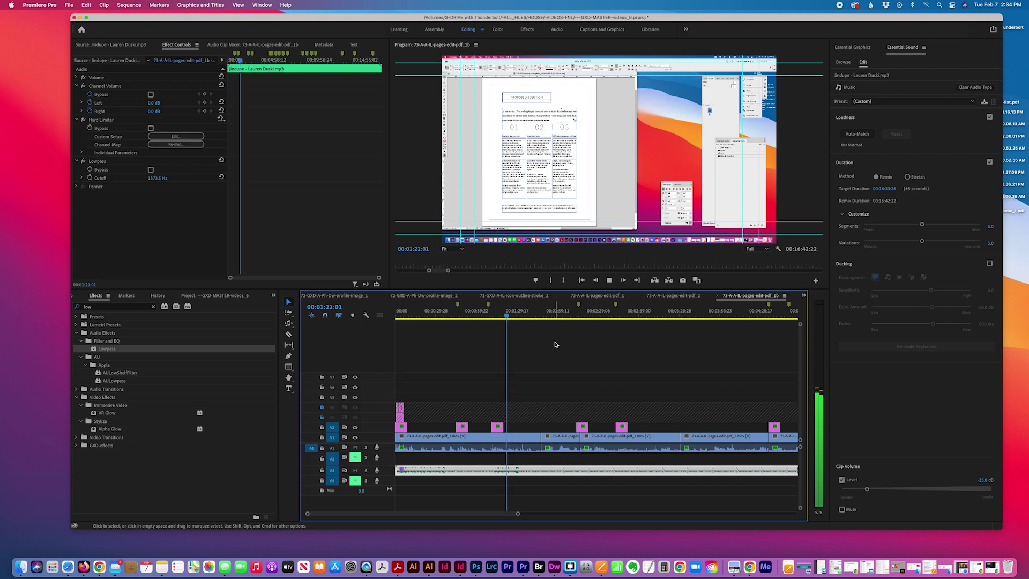
key("XF86AudioLowerVolume")
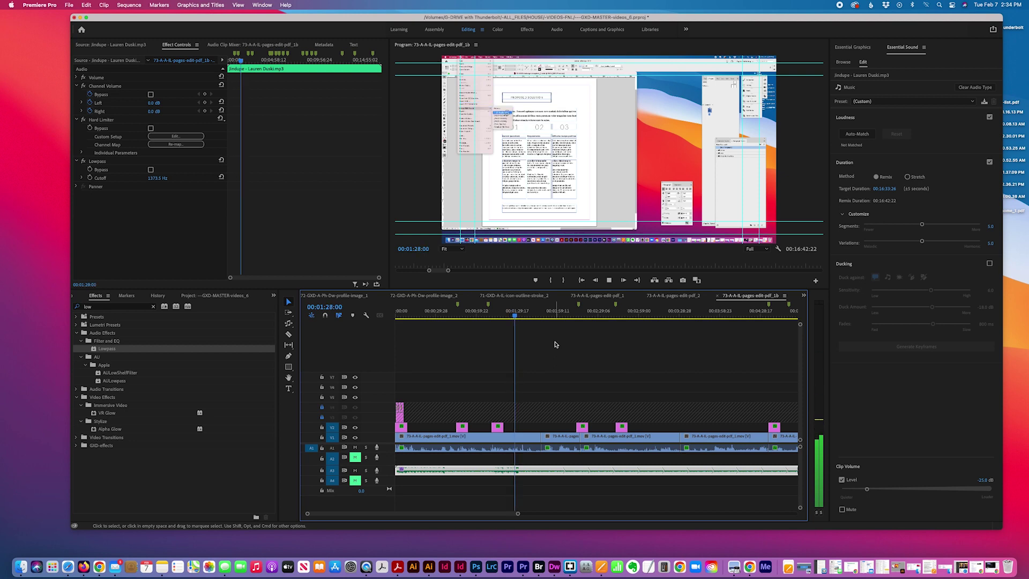
key("space")
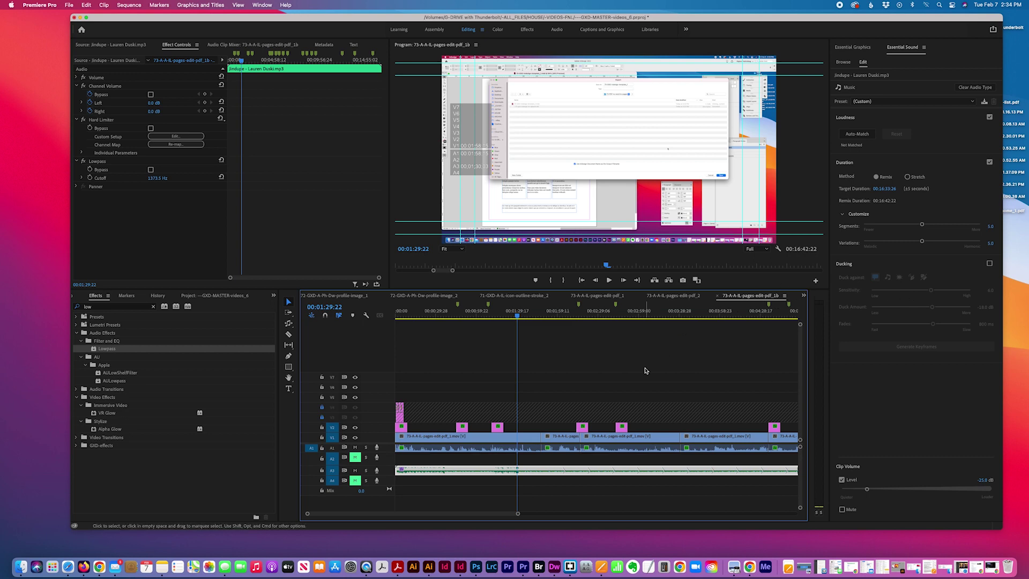
- Show the whole sequence and set the music clip's remix target duration to 16:30:00
key("backslash")
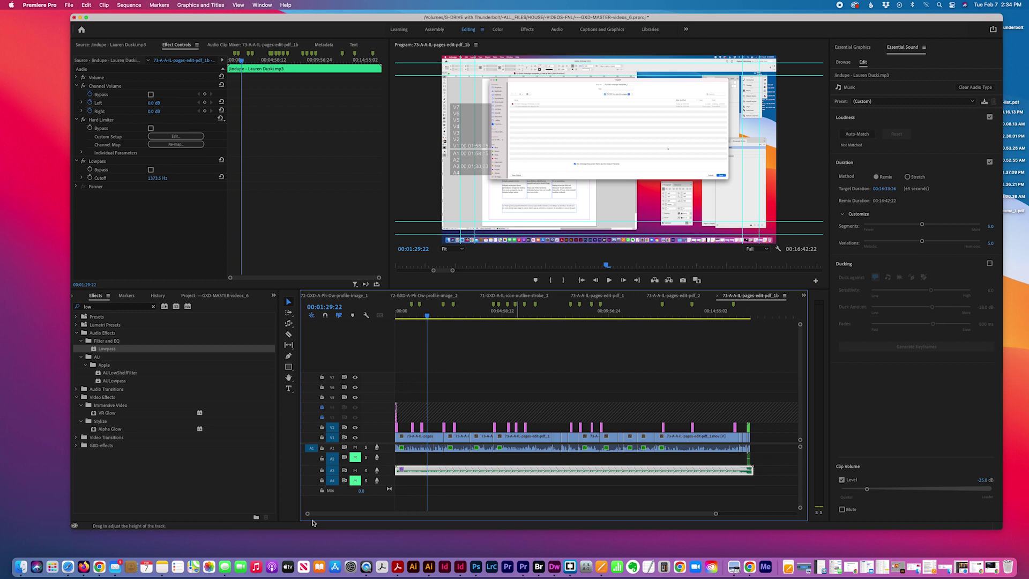
left_click(886, 189)
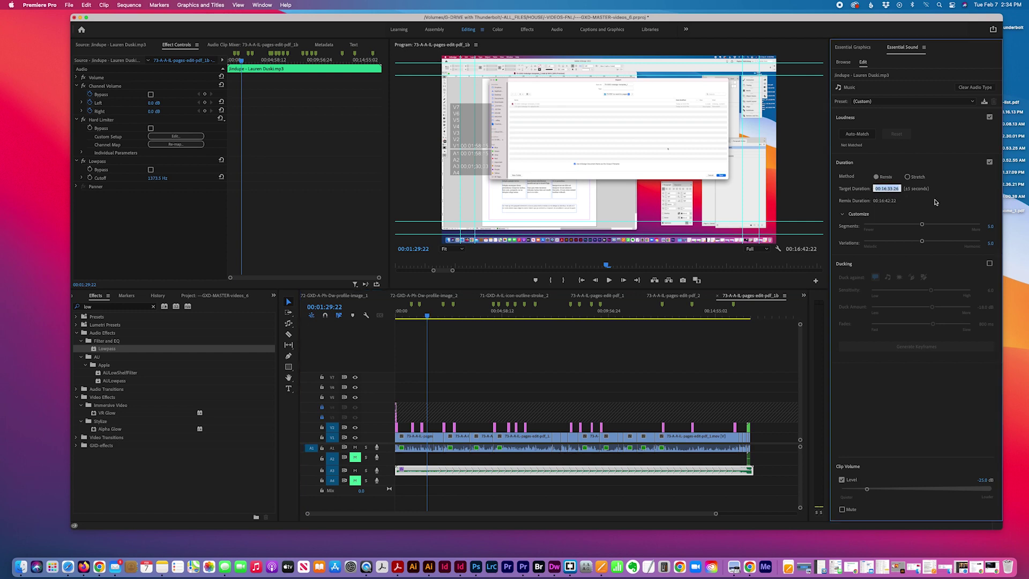
type("16:30:00")
key("Return")
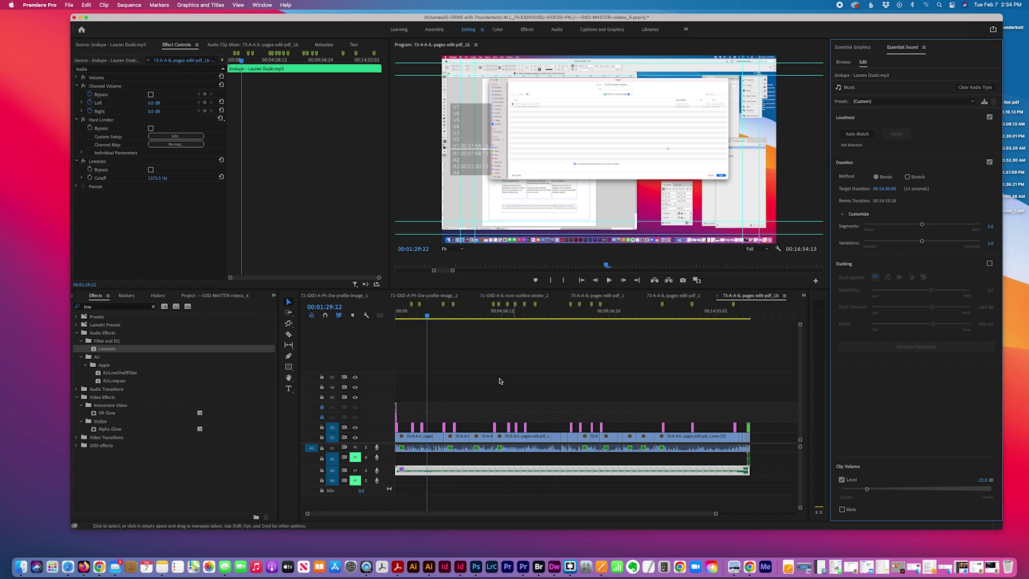
- Play the sequence from 00:03:14:16 to listen to the re-timed music under the voice
left_click_drag(446, 316, 464, 315)
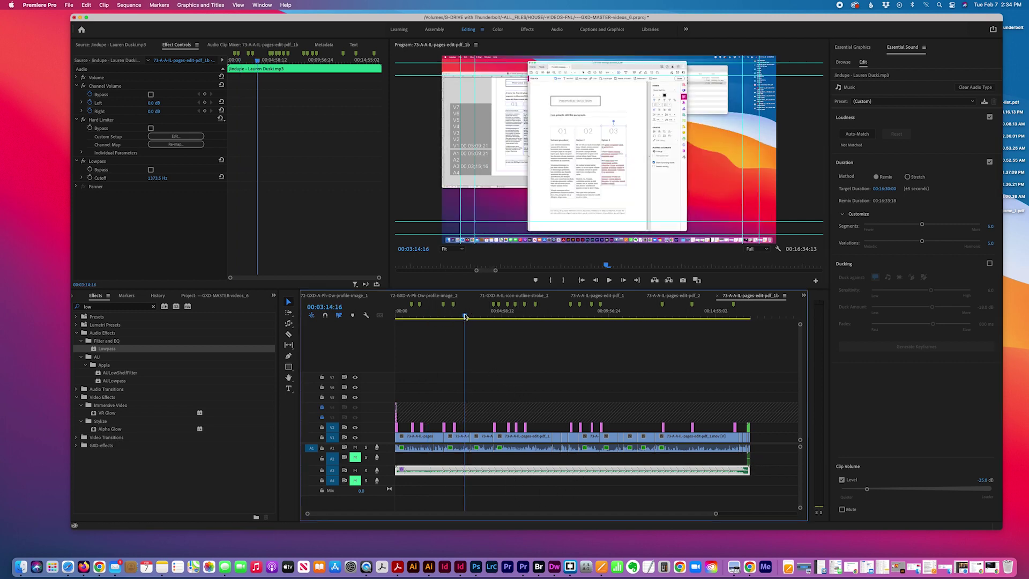
key("space")
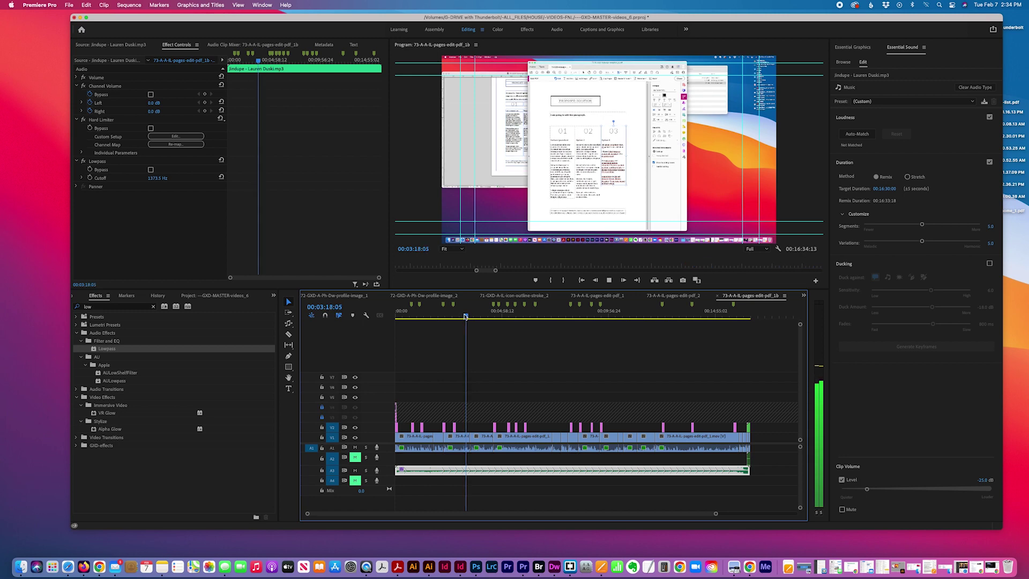
key("space")
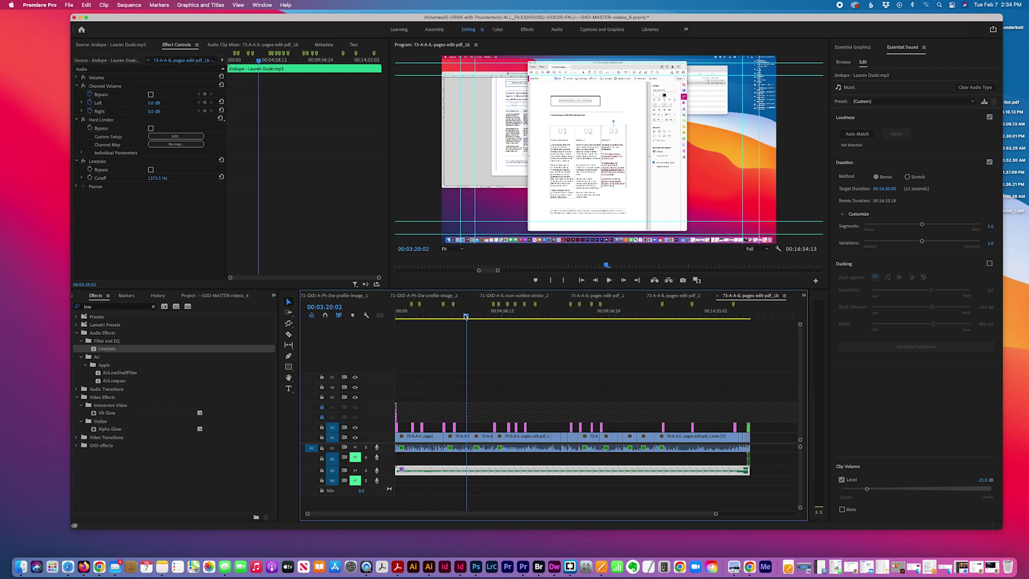